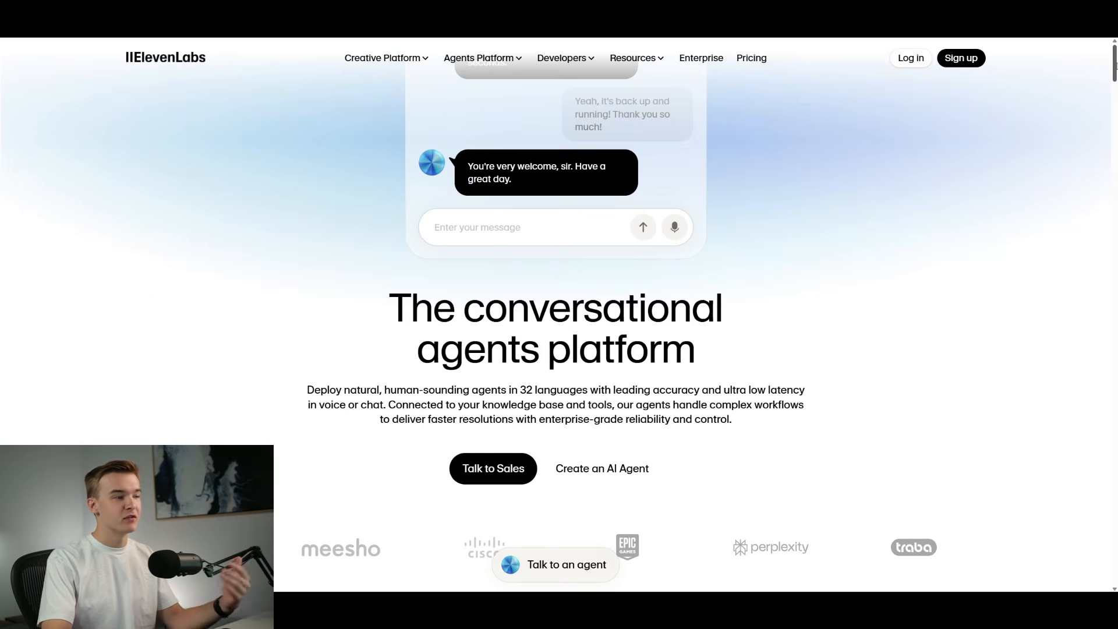
- Read through the conversational agents platform page, from the overview to the supported tech stack integrations
left_click_drag(1116, 66, 1116, 74)
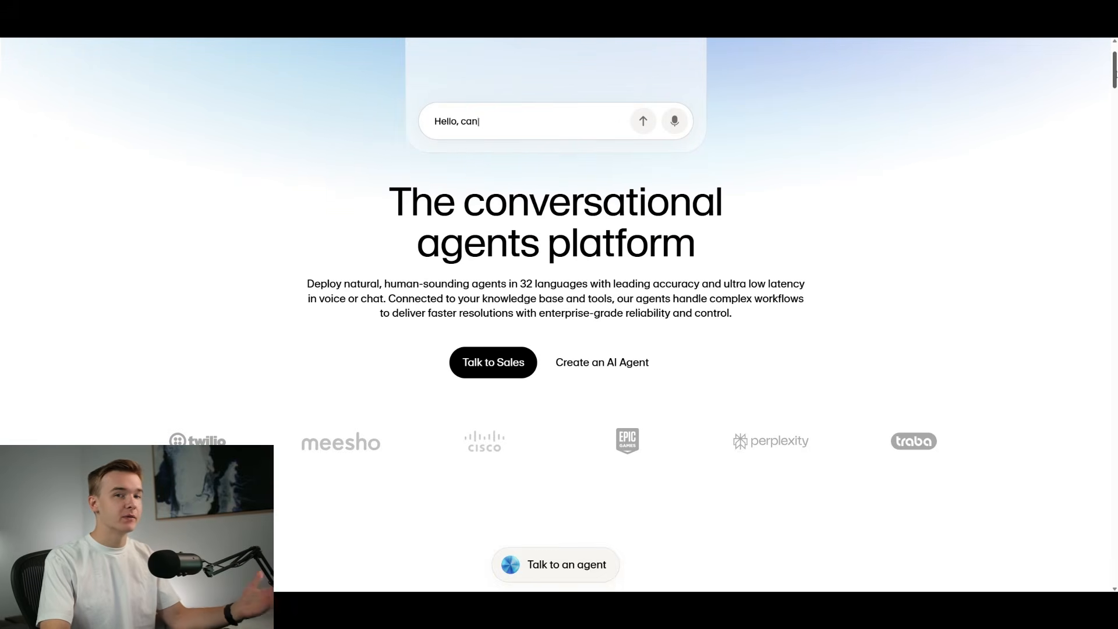
left_click_drag(1116, 74, 1102, 207)
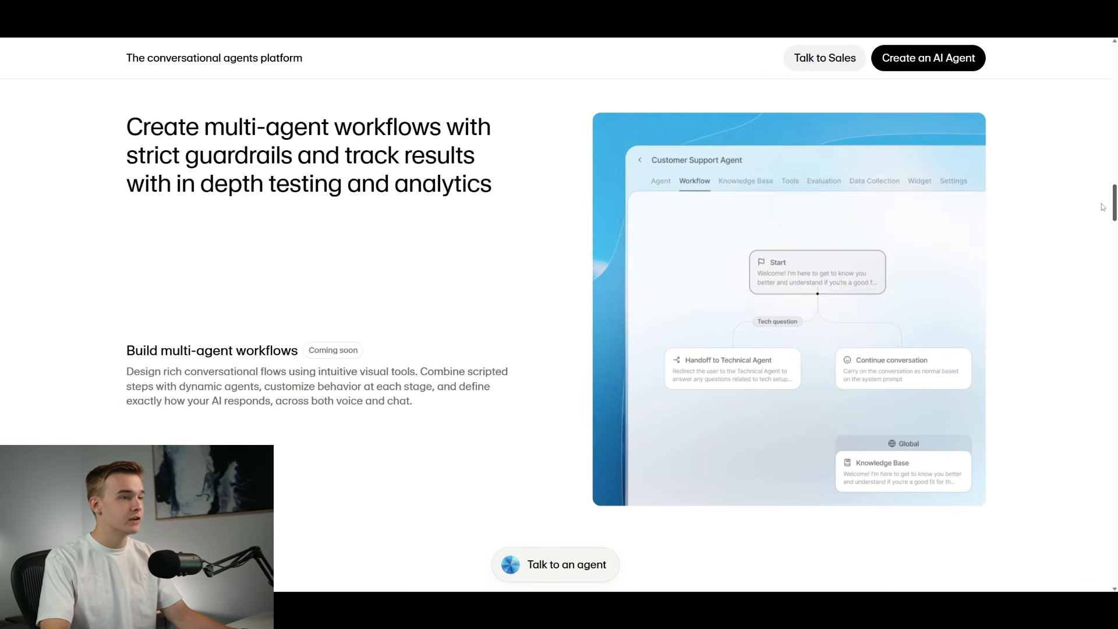
left_click_drag(1102, 207, 1113, 347)
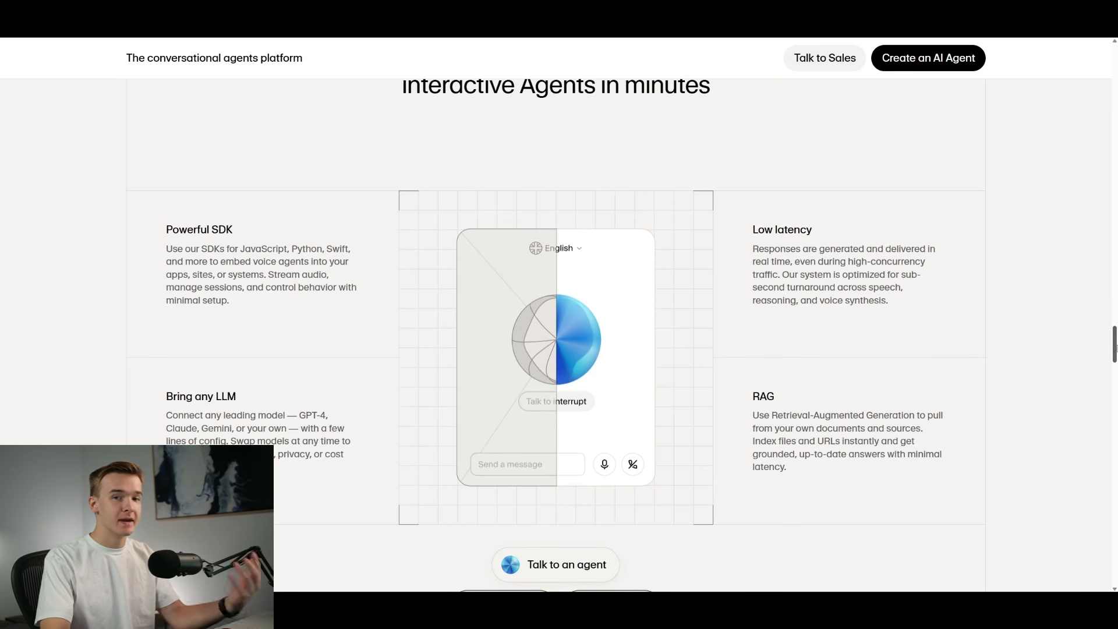
left_click_drag(1115, 349, 1116, 342)
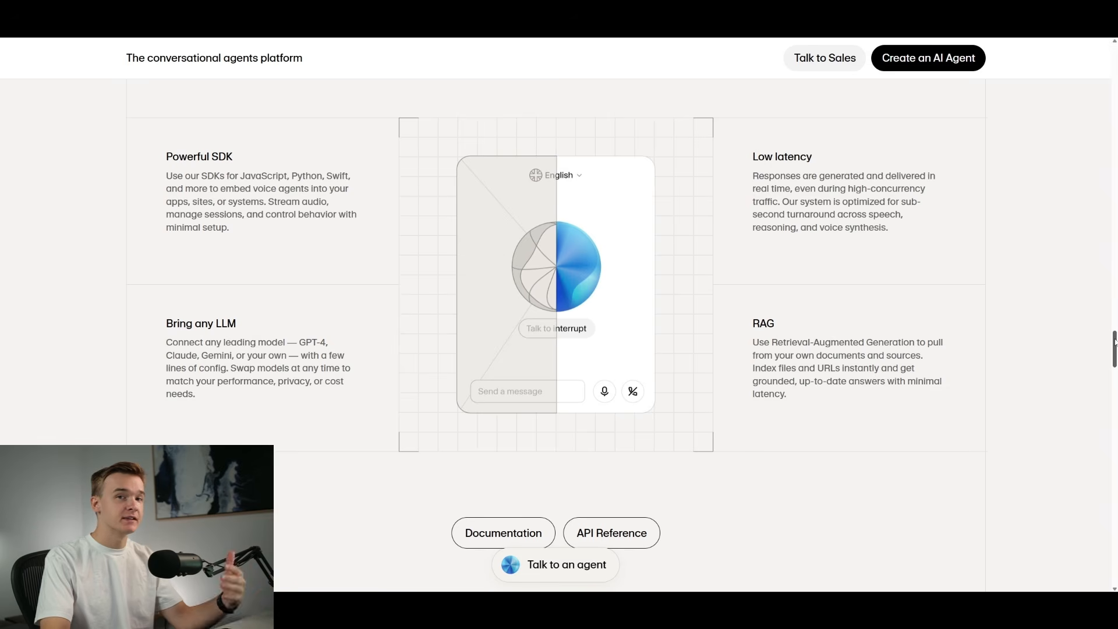
left_click_drag(1114, 342, 1110, 379)
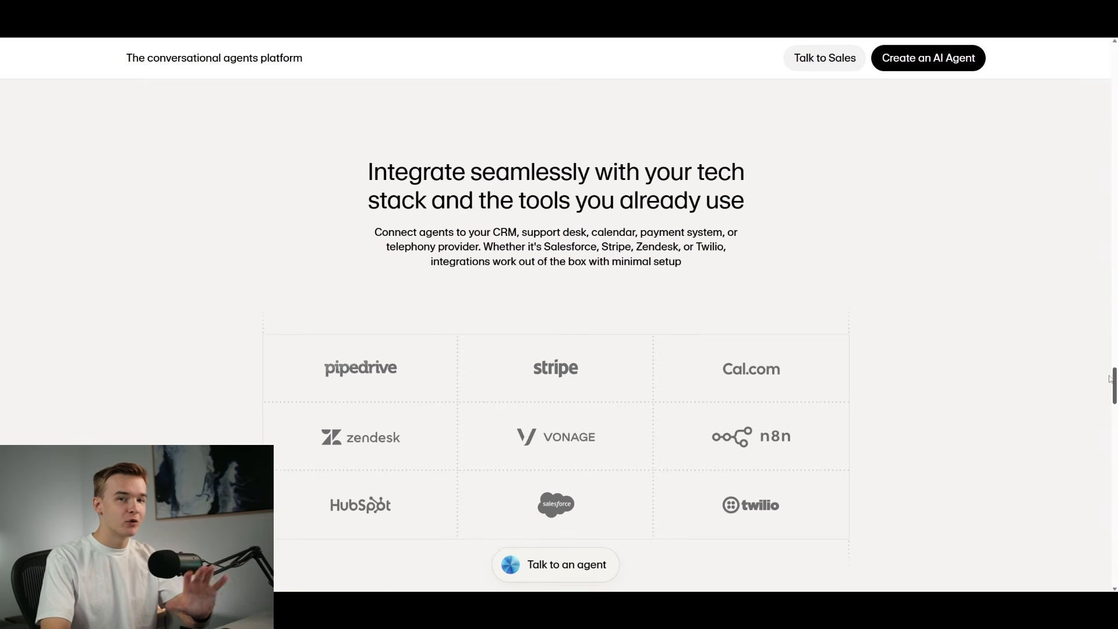
scroll(1110, 379, "down", 1)
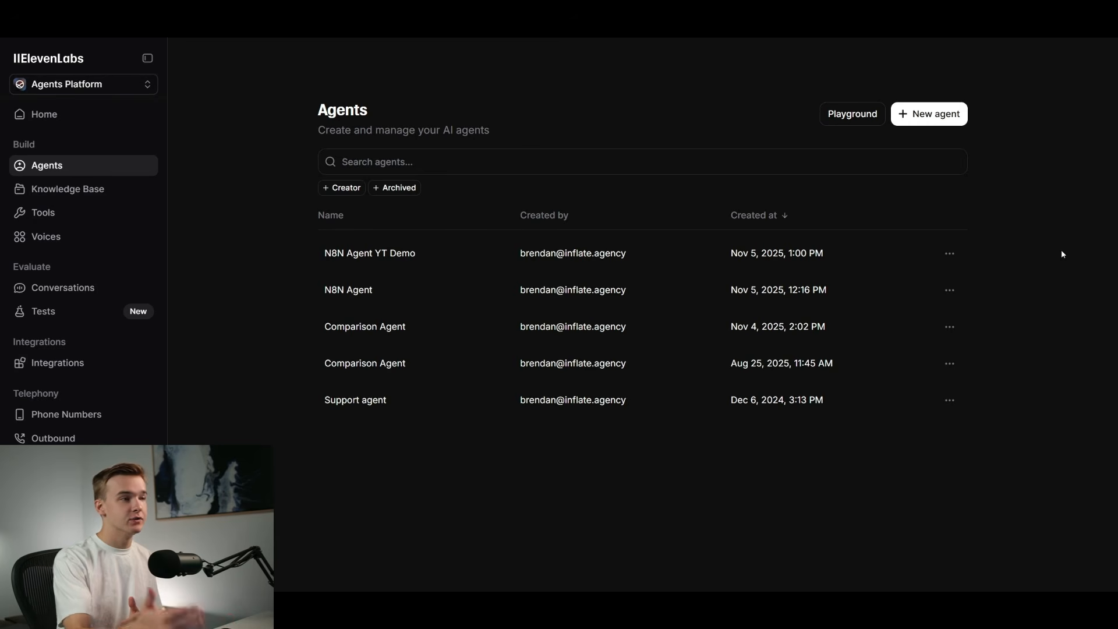
- Create a new agent from the Blank Agent type, named Agent YT Demo
left_click(912, 117)
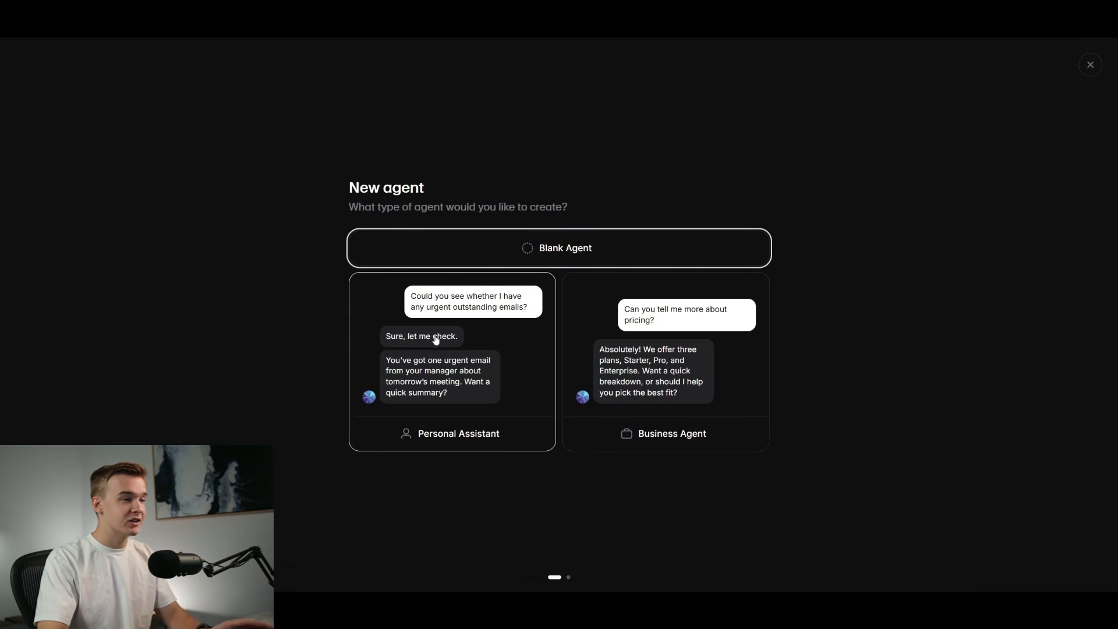
left_click(564, 256)
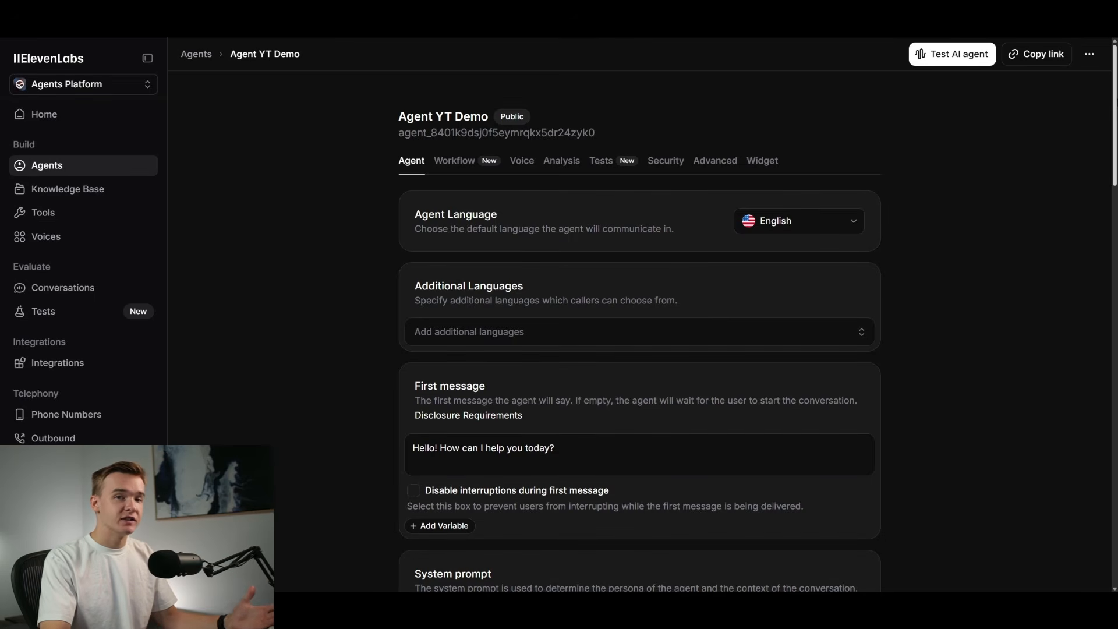
- Examine the agent's general settings, including the choices for the default language and additional languages
scroll(639, 349, "down", 2)
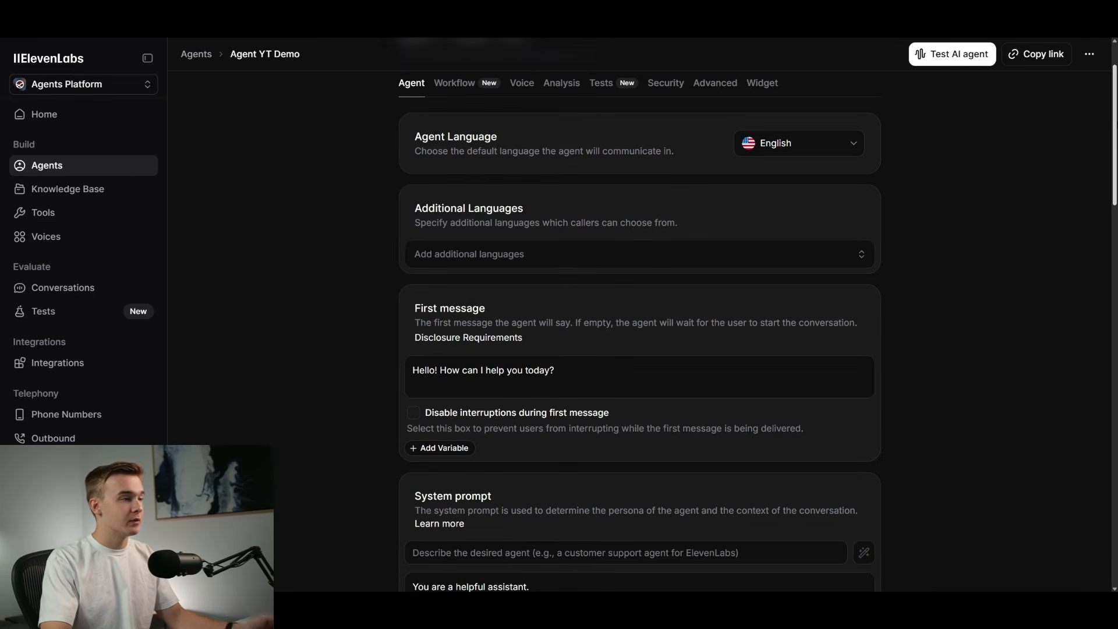
scroll(639, 350, "down", 1)
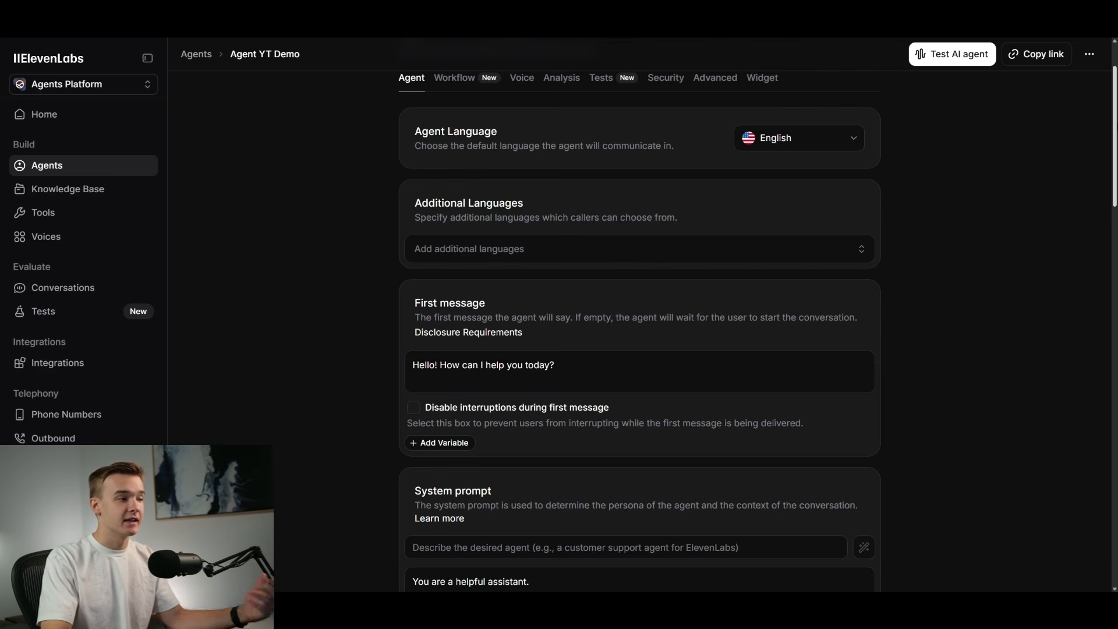
scroll(906, 255, "up", 2)
scroll(906, 254, "down", 1)
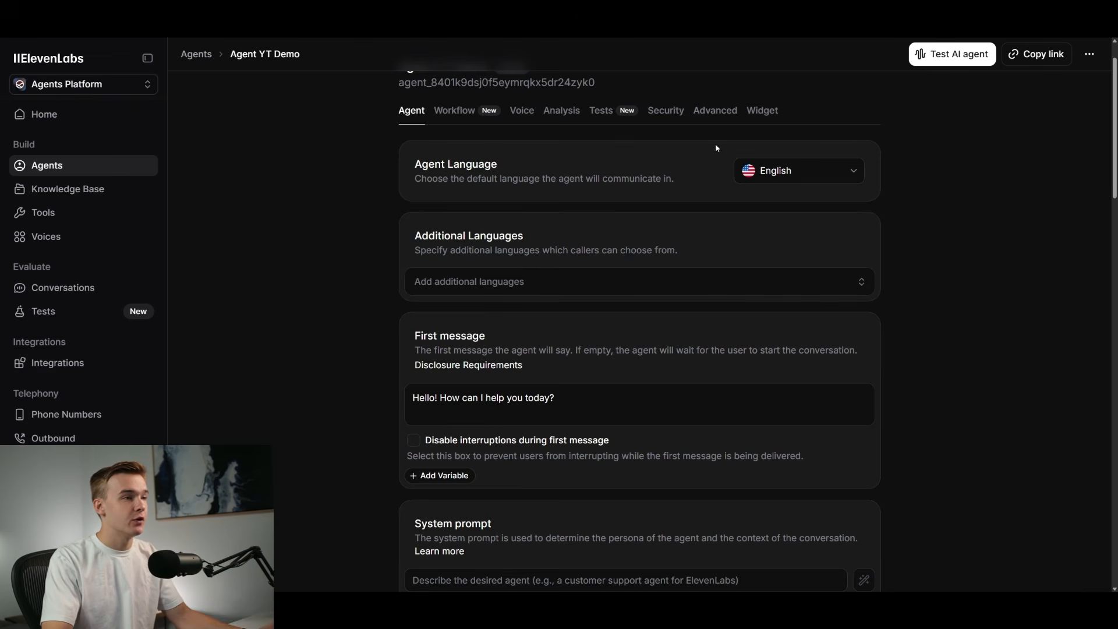
left_click(804, 170)
left_click(893, 154)
left_click(543, 281)
left_click(937, 220)
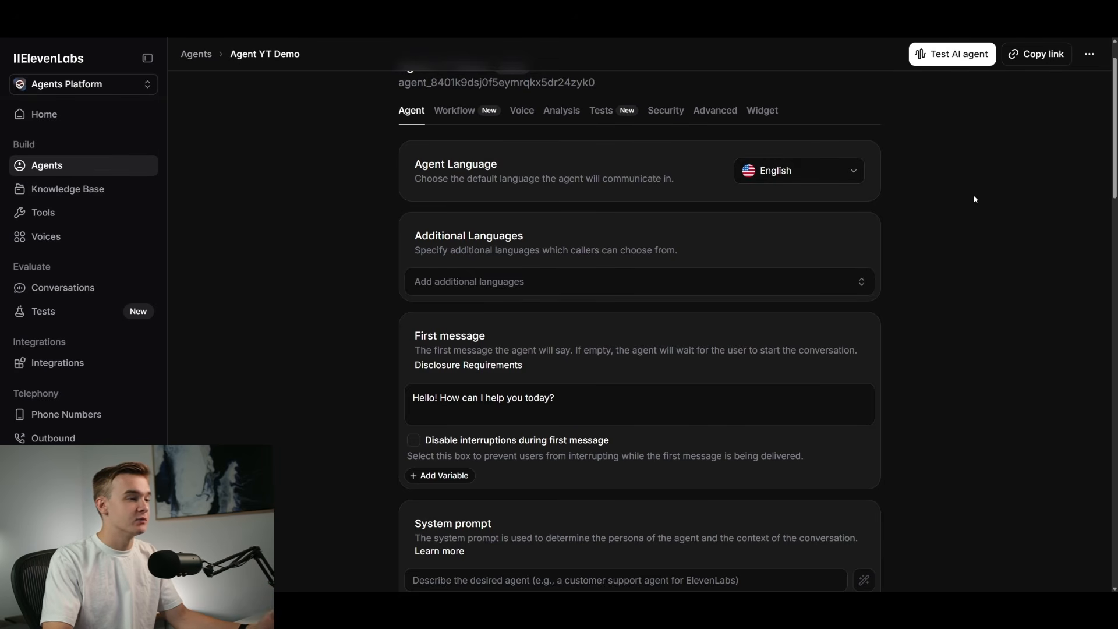
scroll(963, 222, "up", 1)
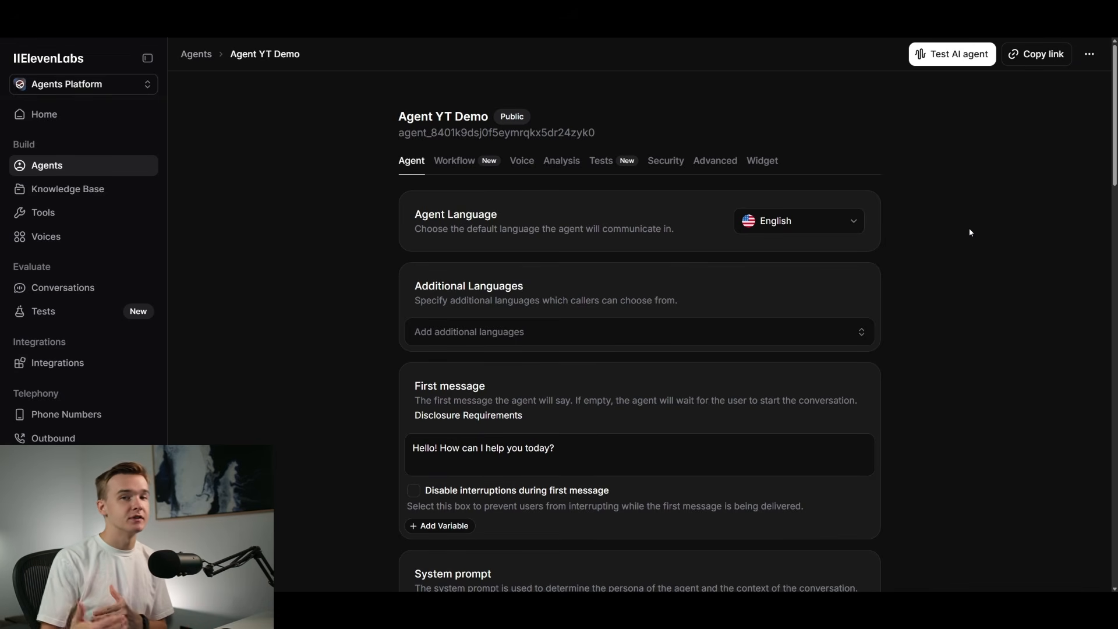
- Clear the agent's first message so that the caller starts the conversation
scroll(883, 232, "down", 4)
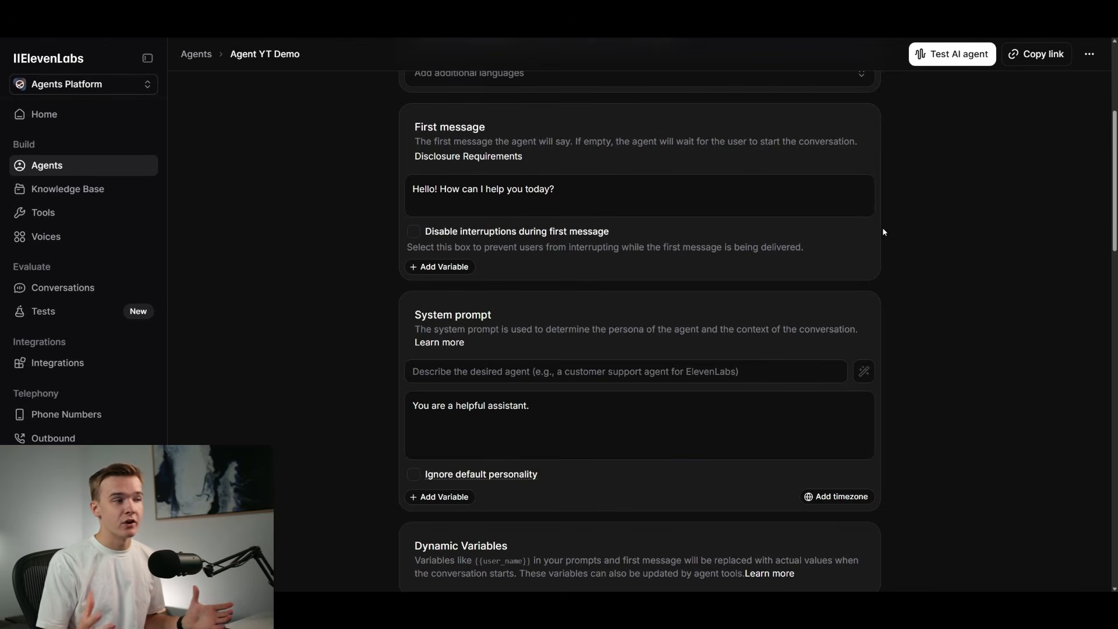
triple_click(589, 190)
key("BackSpace")
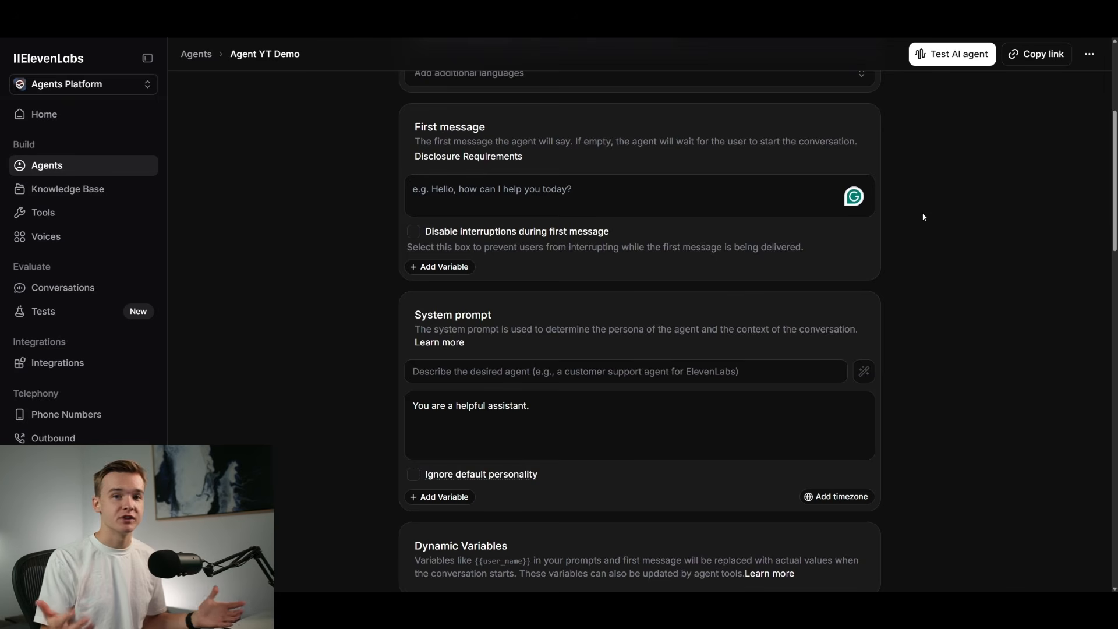
- Add the system__time variable to the end of the system prompt
scroll(1113, 212, "down", 2)
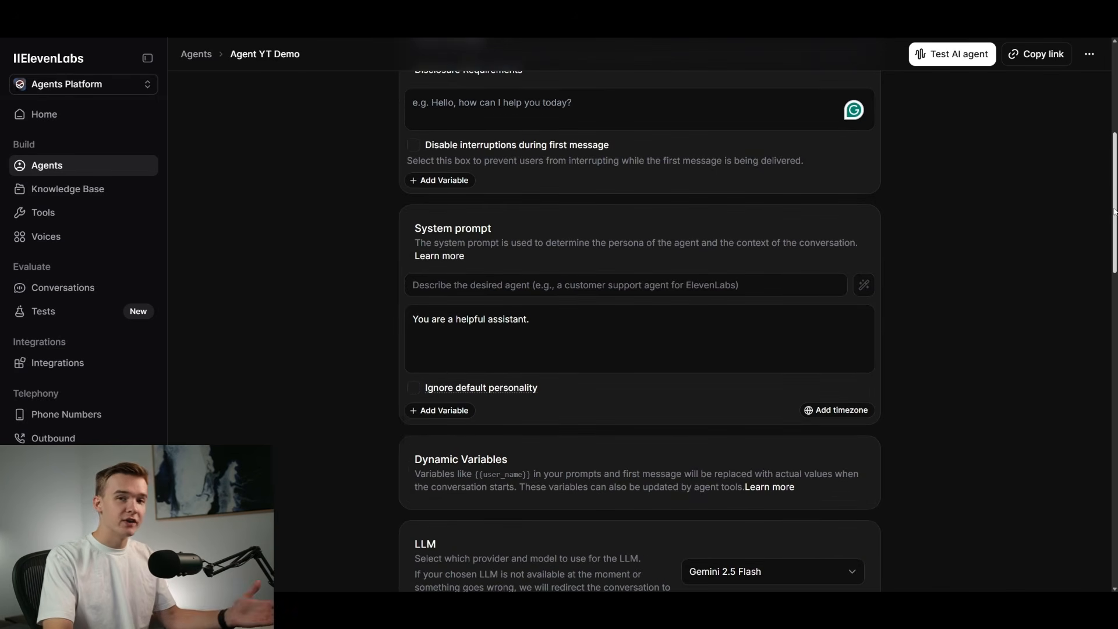
left_click_drag(1115, 212, 1113, 224)
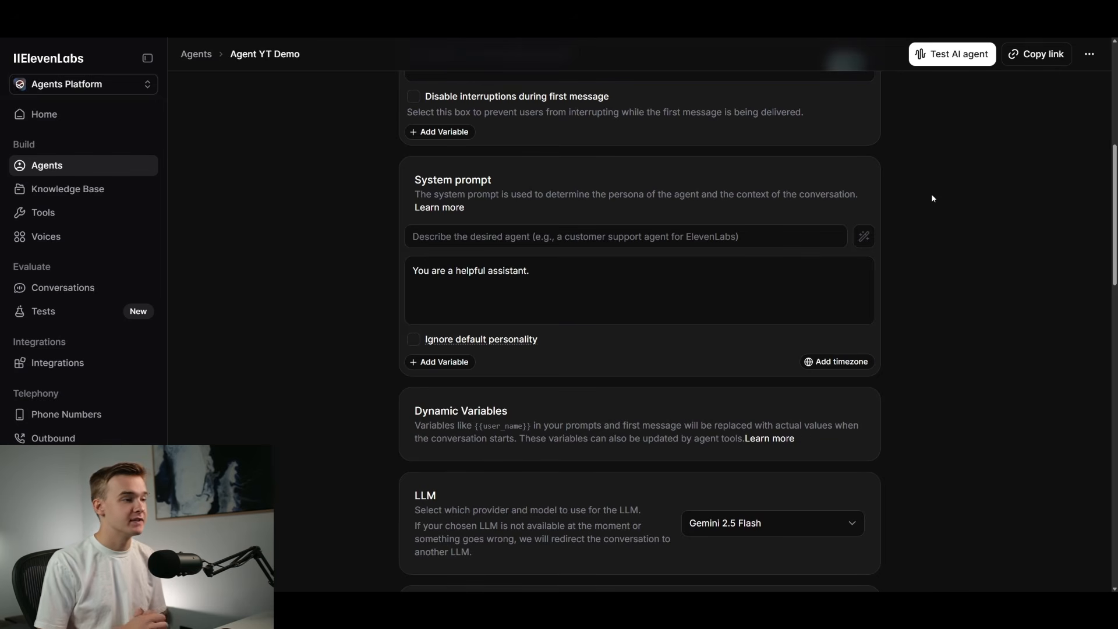
scroll(919, 213, "up", 1)
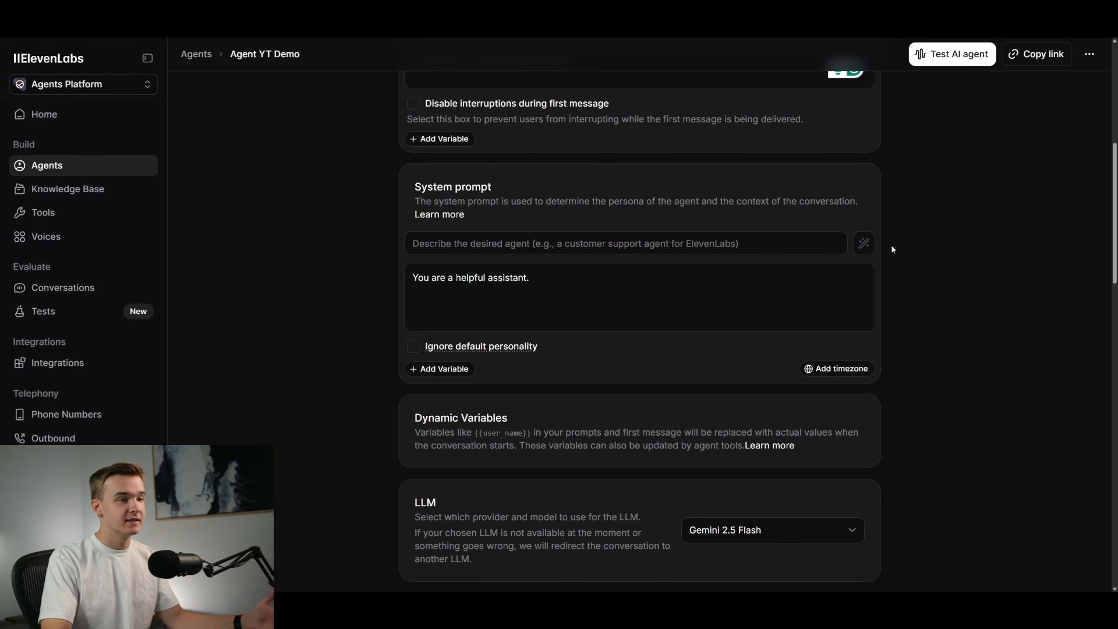
scroll(1115, 209, "down", 2)
scroll(950, 227, "up", 2)
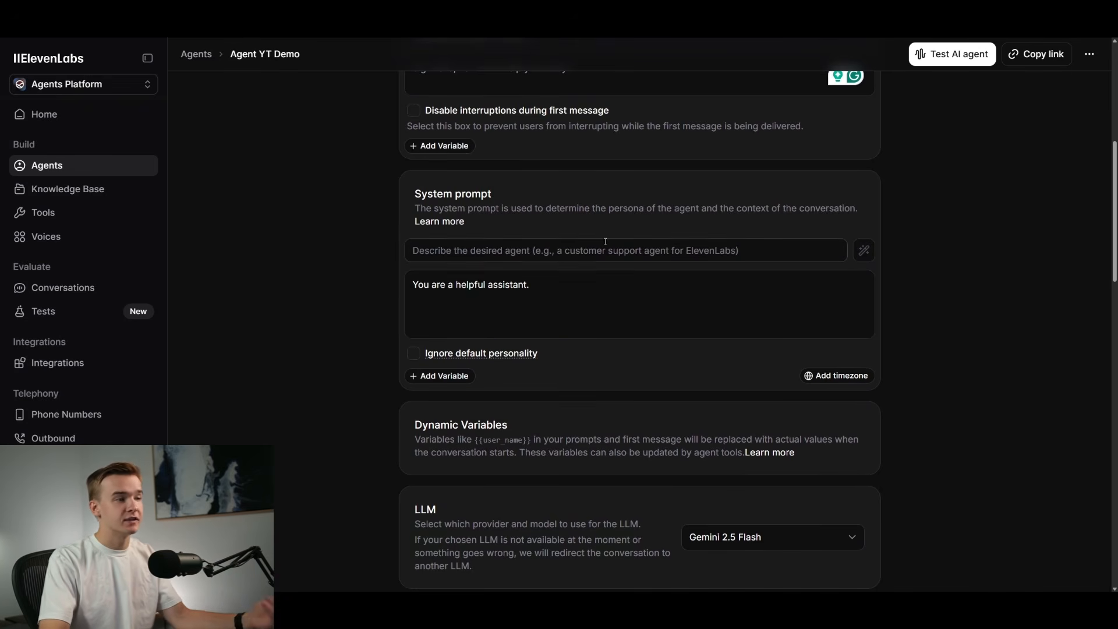
scroll(570, 224, "down", 3)
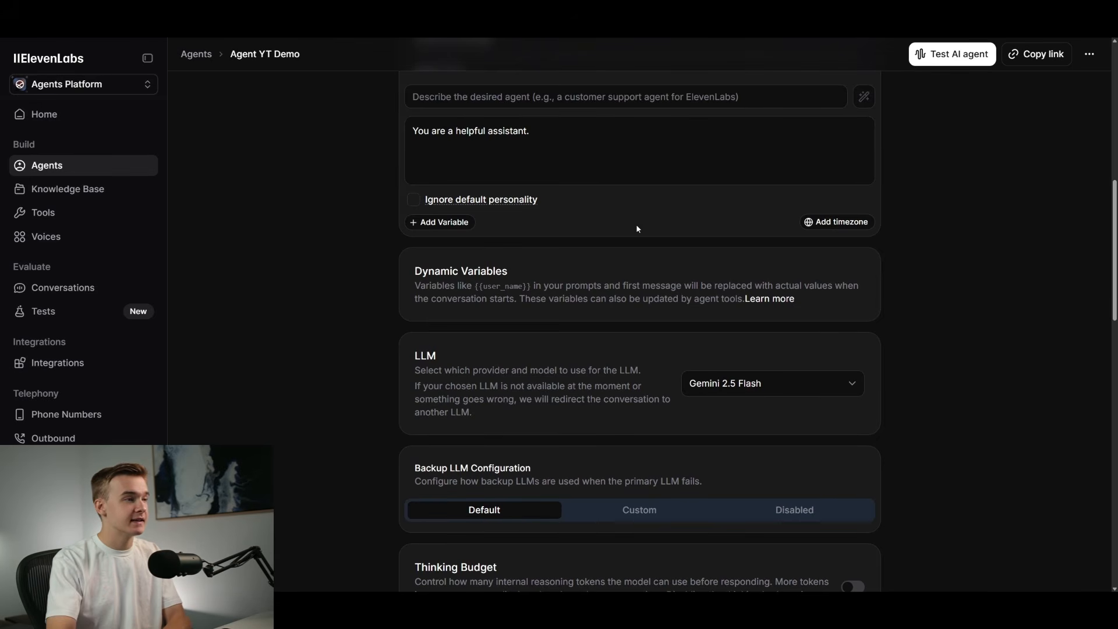
scroll(647, 221, "up", 1)
left_click(460, 268)
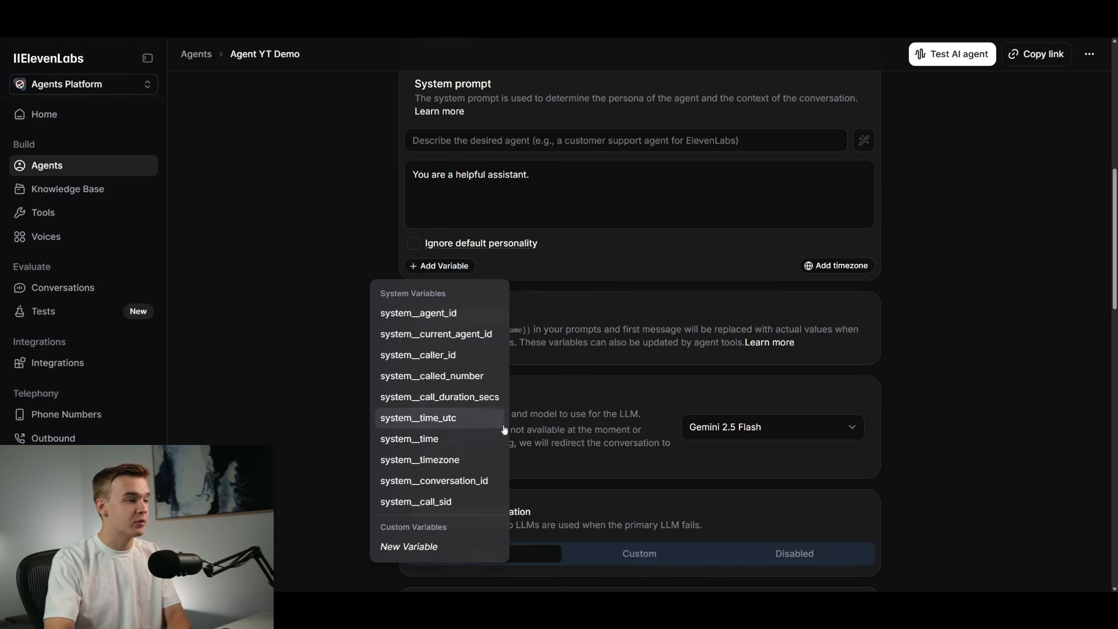
left_click(453, 443)
- Remove the system__time variable from the system prompt
key("shift+Left")
key("shift+Left")
key("shift+Left")
key("shift+Left")
key("shift+Left")
key("shift+Left")
key("shift+Left")
key("shift+Left")
key("shift+Left")
key("shift+Left")
key("shift+Left")
key("shift+Left")
key("shift+Left")
key("shift+Left")
key("shift+Left")
key("shift+Left")
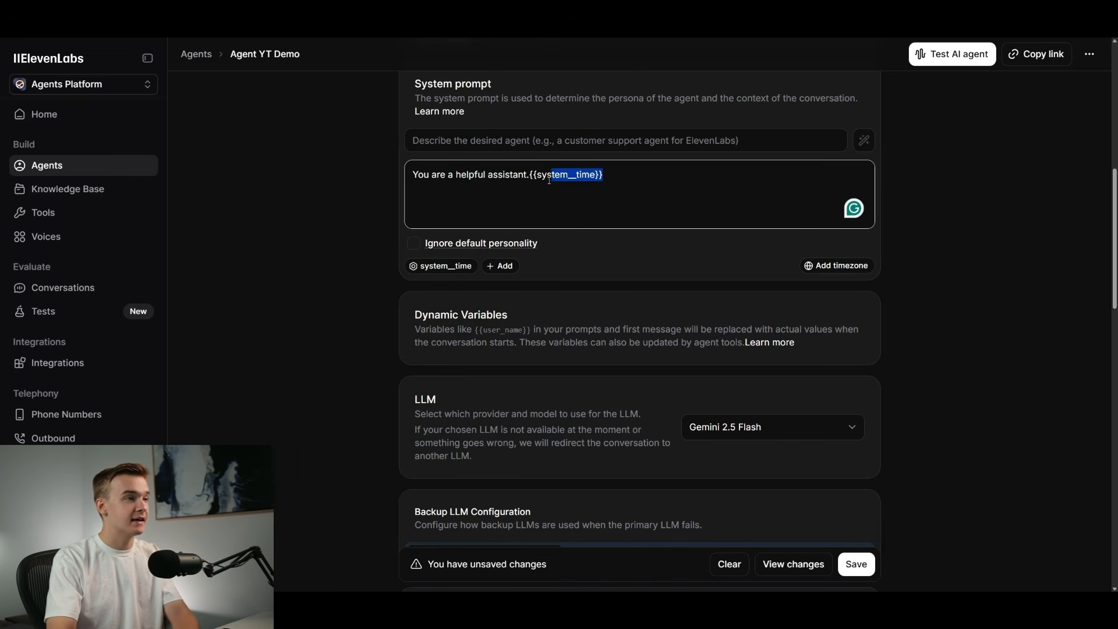
key("BackSpace")
- Look through the variables and the timezones available for the system prompt, without adding any
left_click(472, 269)
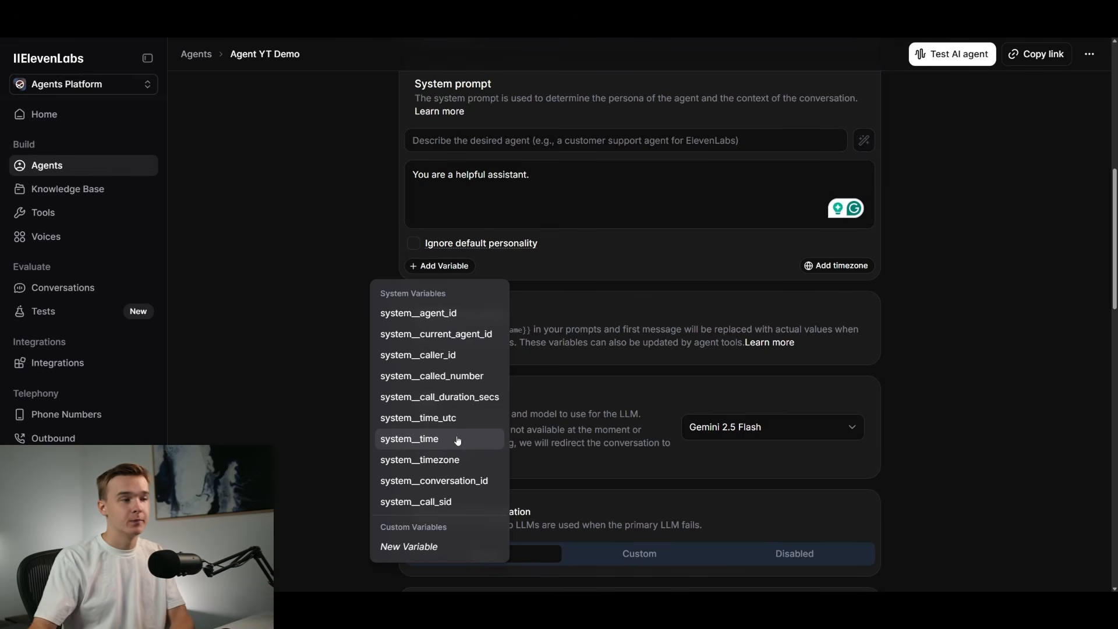
key("Escape")
left_click(823, 267)
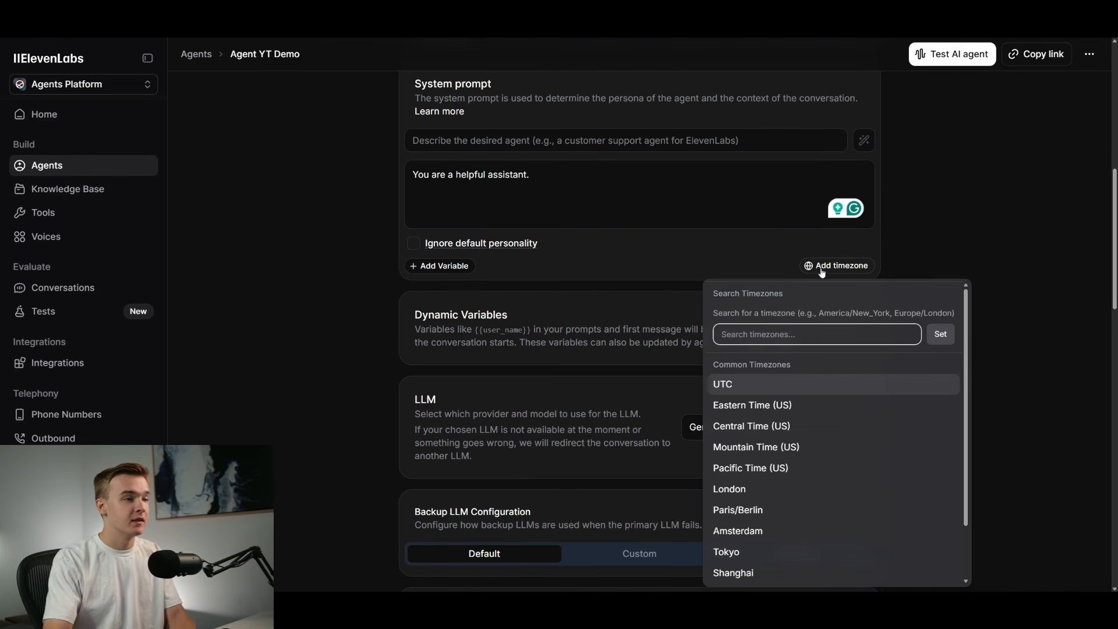
left_click(765, 251)
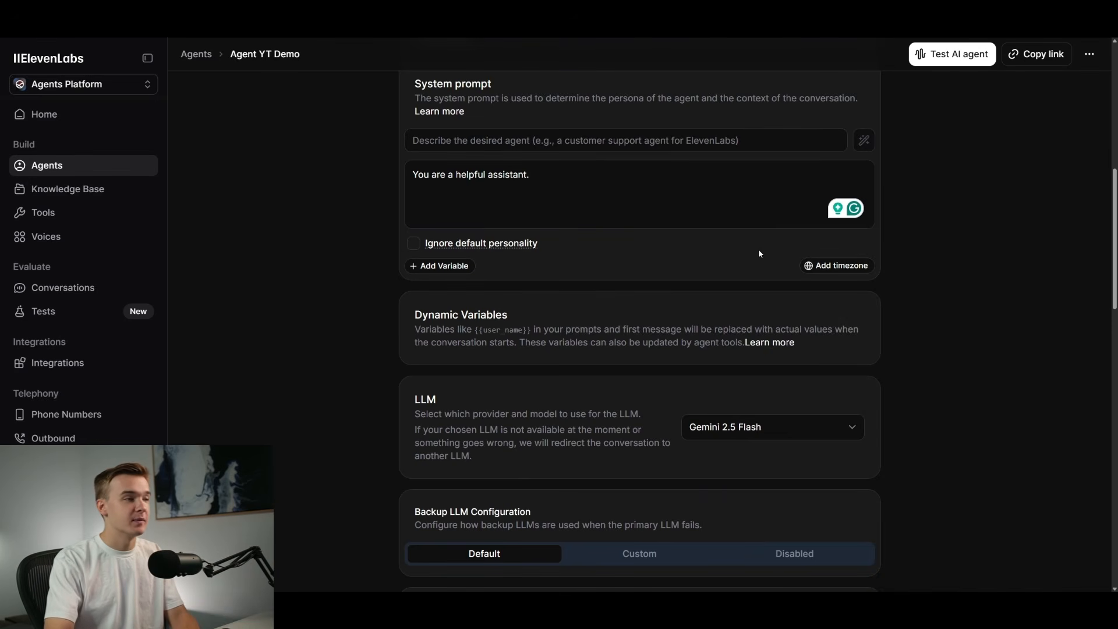
- Compare the LLMs offered by ElevenLabs, Google and OpenAI and their per-minute costs, without changing the selection
scroll(598, 243, "down", 3)
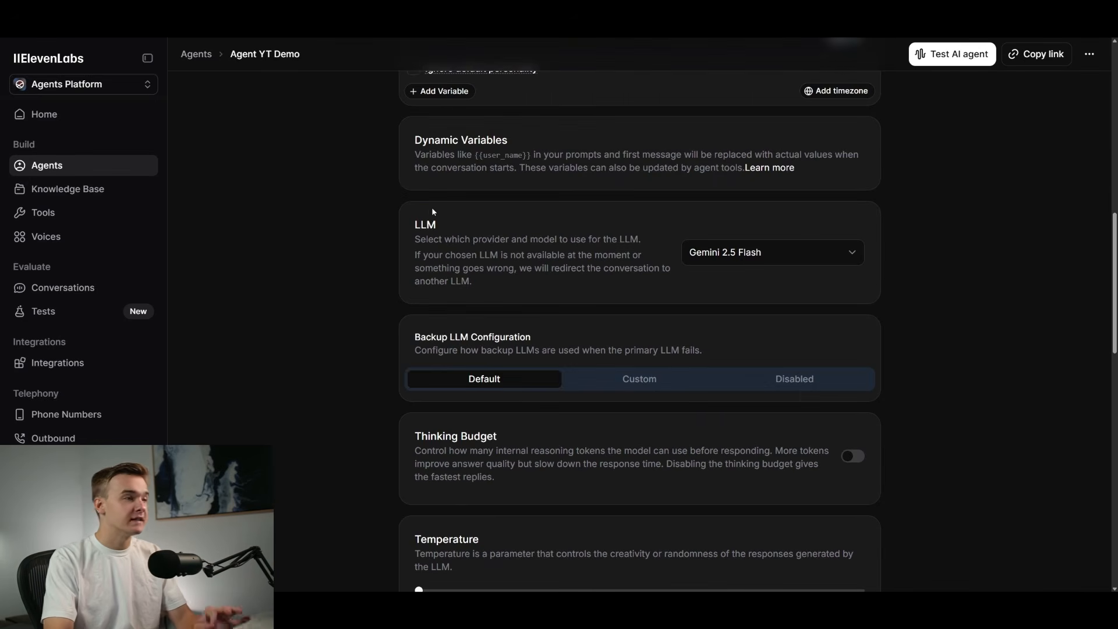
left_click(804, 258)
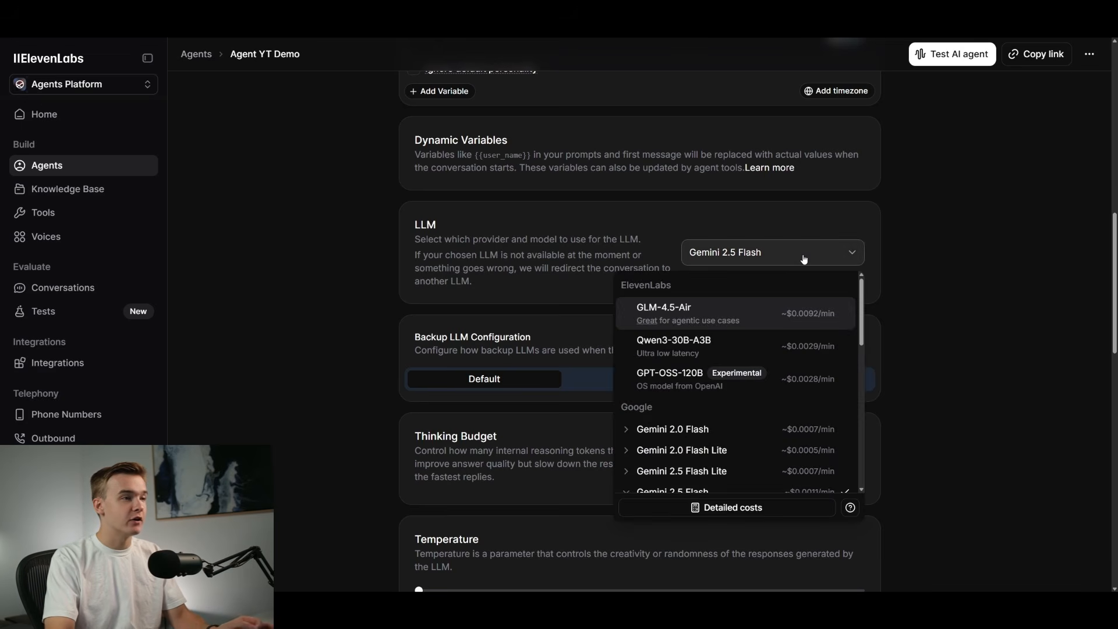
scroll(856, 314, "down", 3)
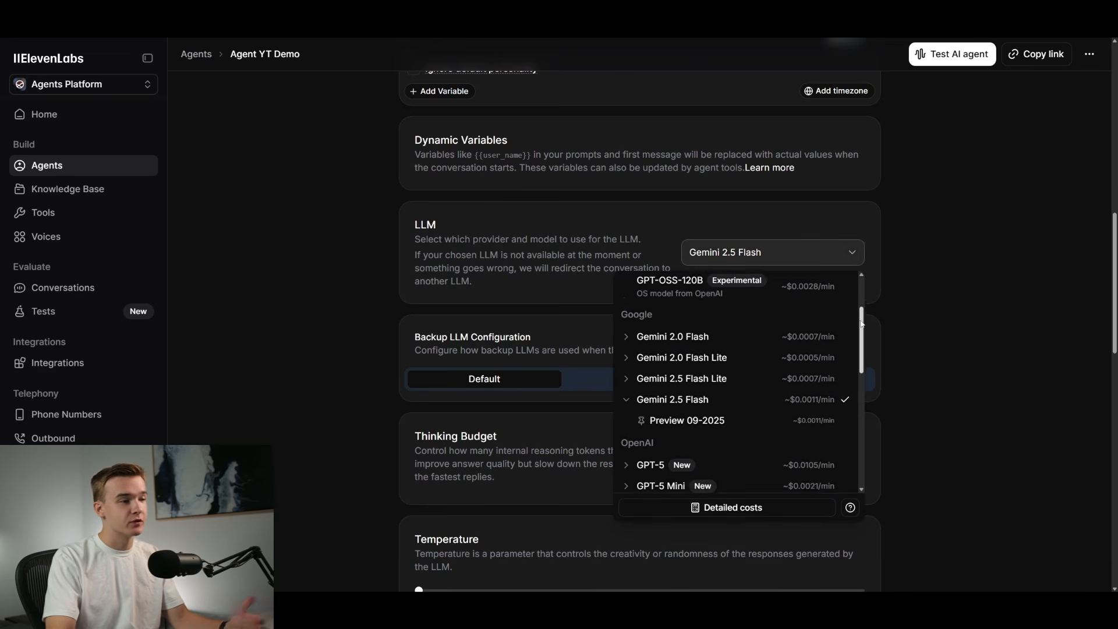
left_click_drag(858, 334, 855, 291)
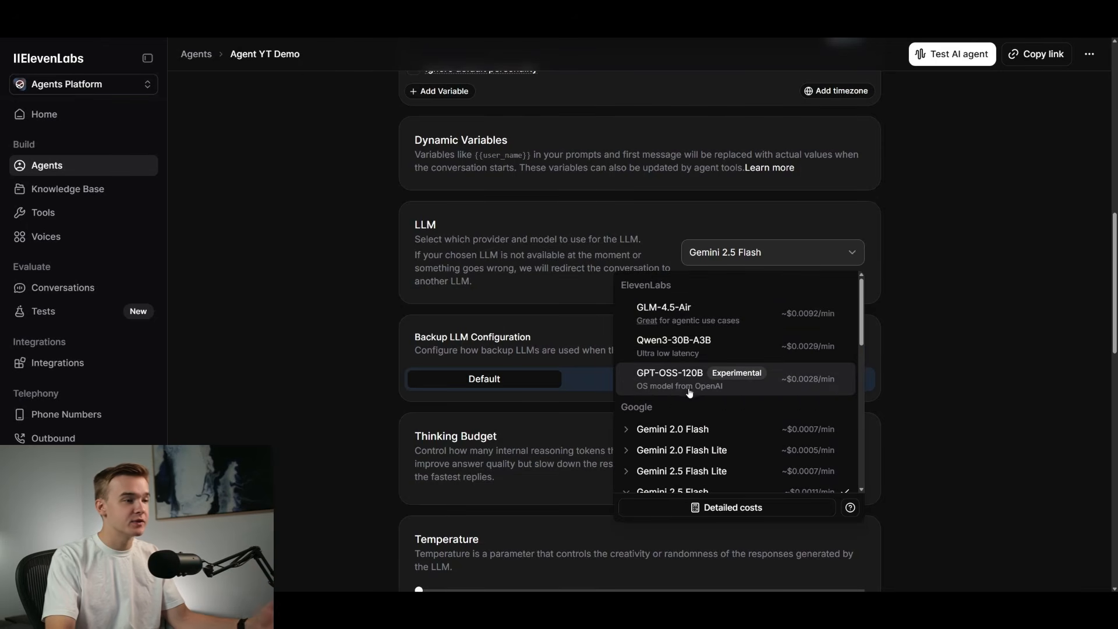
left_click_drag(861, 317, 847, 374)
scroll(818, 384, "down", 1)
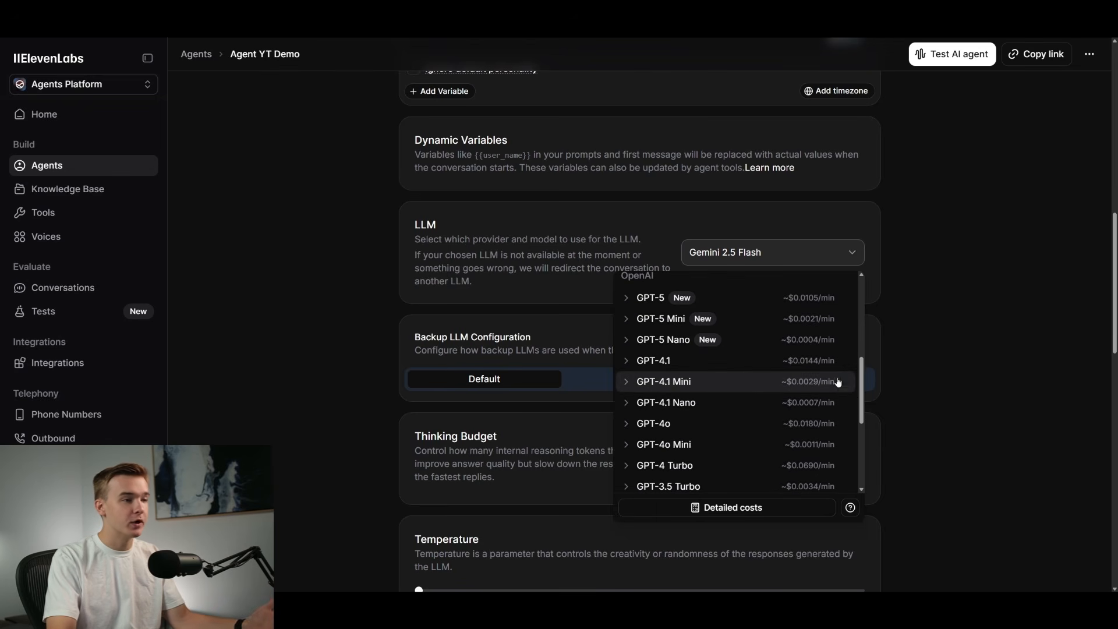
scroll(861, 375, "up", 3)
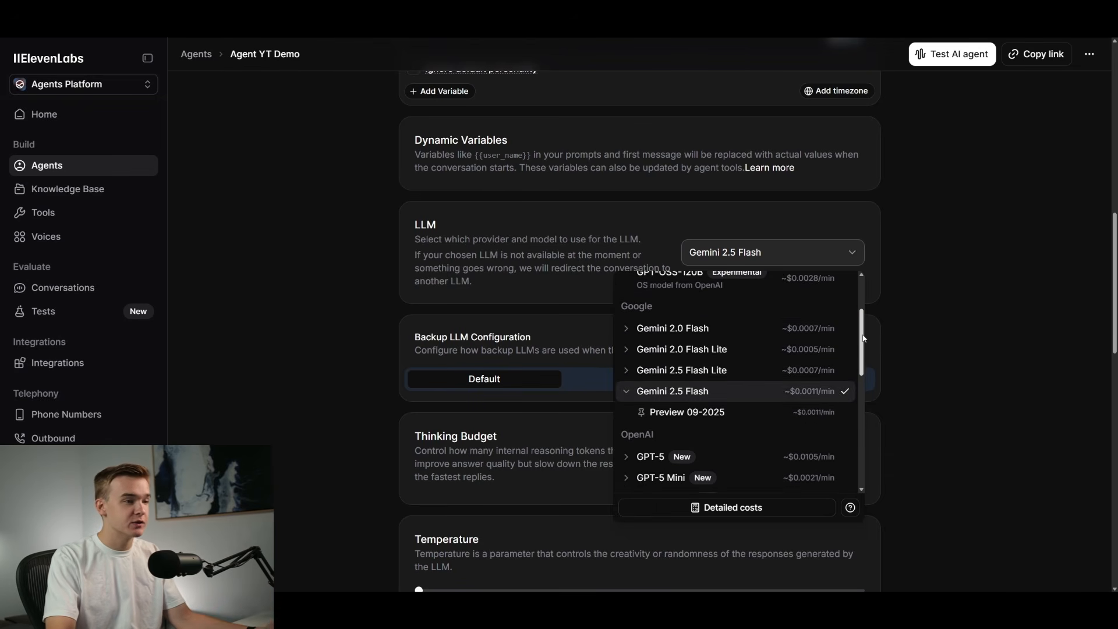
scroll(859, 349, "down", 1)
left_click_drag(859, 349, 864, 373)
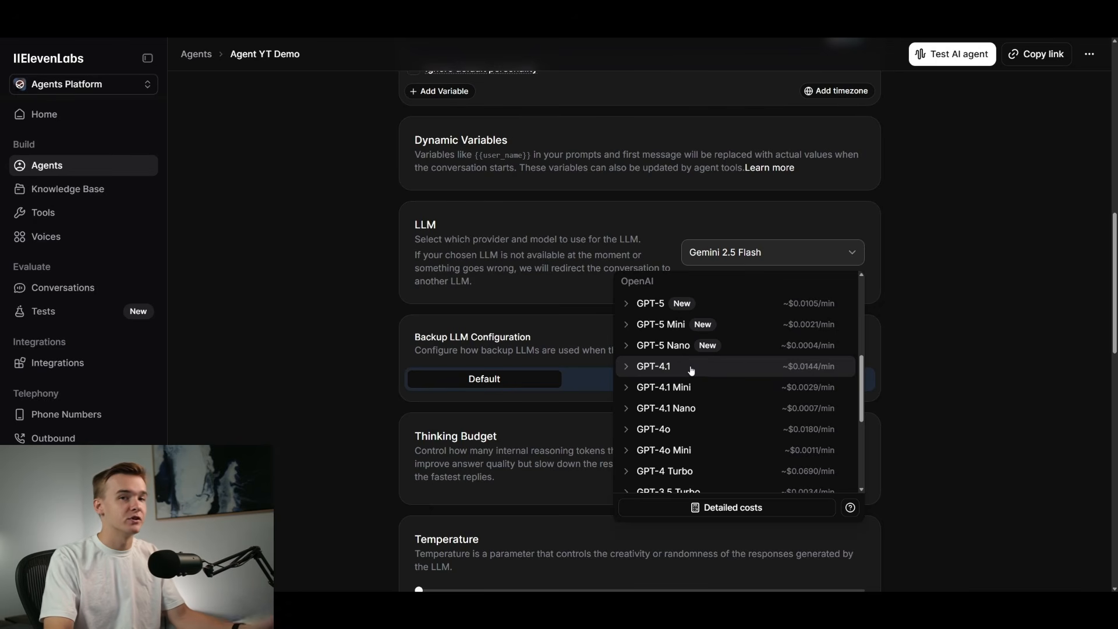
left_click(948, 321)
- Select Gemini 2.5 Flash as the agent's LLM and set the backup LLM configuration to Custom
scroll(989, 280, "down", 3)
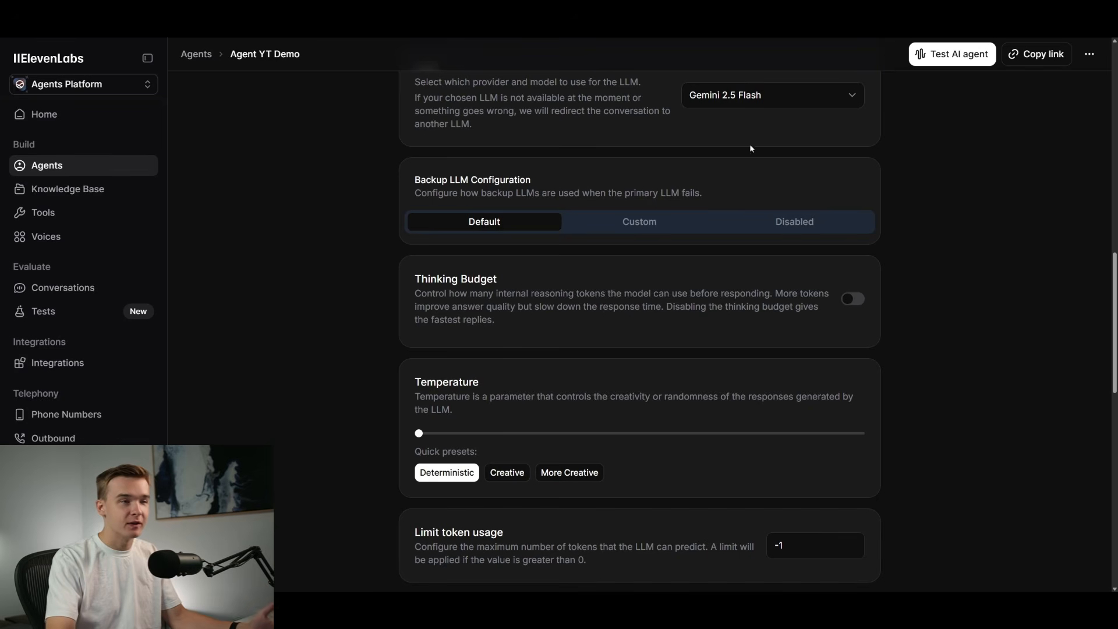
left_click(760, 107)
scroll(862, 166, "down", 3)
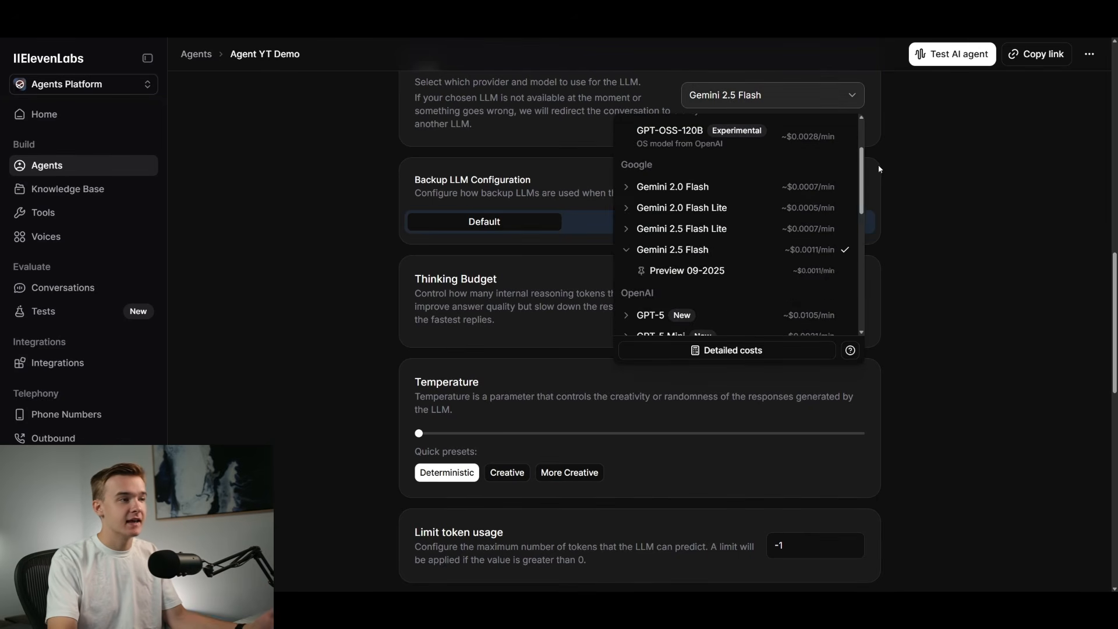
left_click(674, 253)
left_click(662, 229)
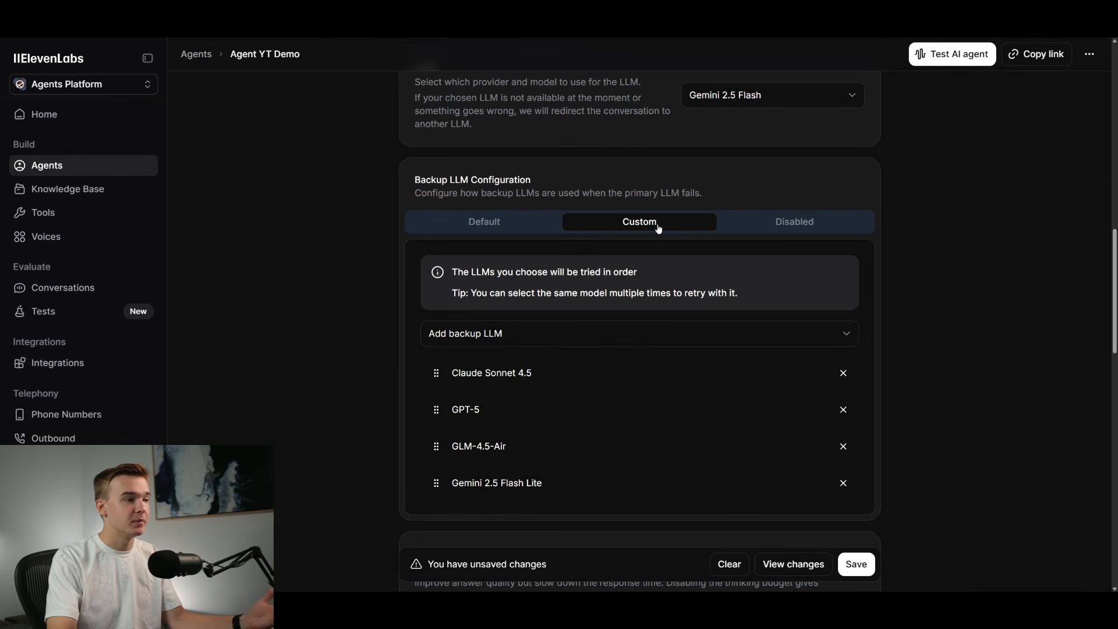
- Set the backup LLM configuration to Default
scroll(488, 326, "down", 1)
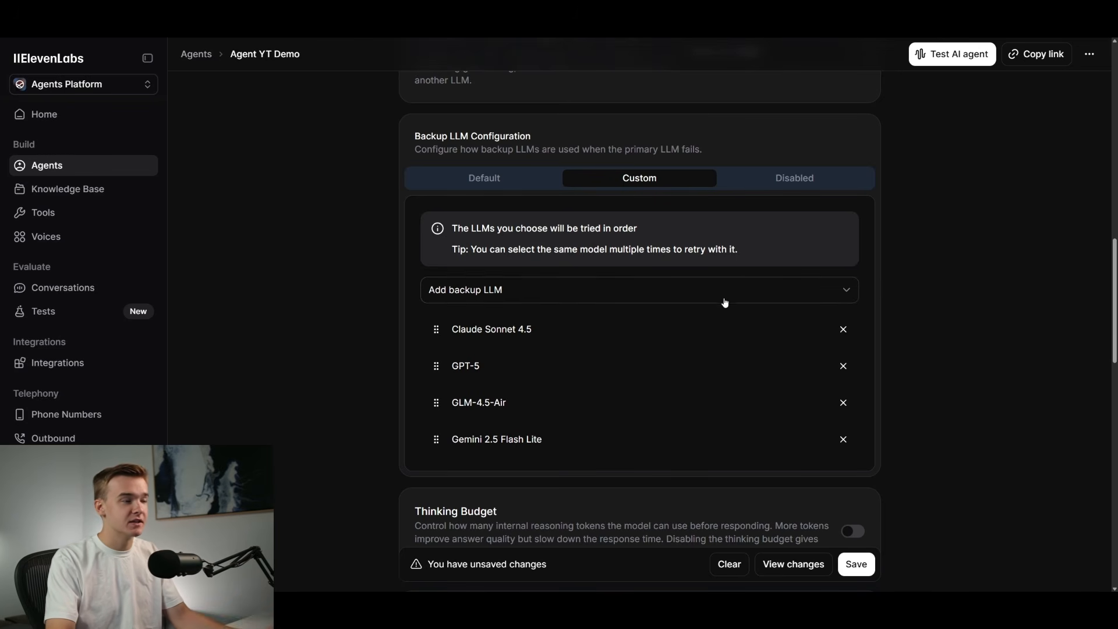
left_click(522, 187)
scroll(615, 223, "down", 2)
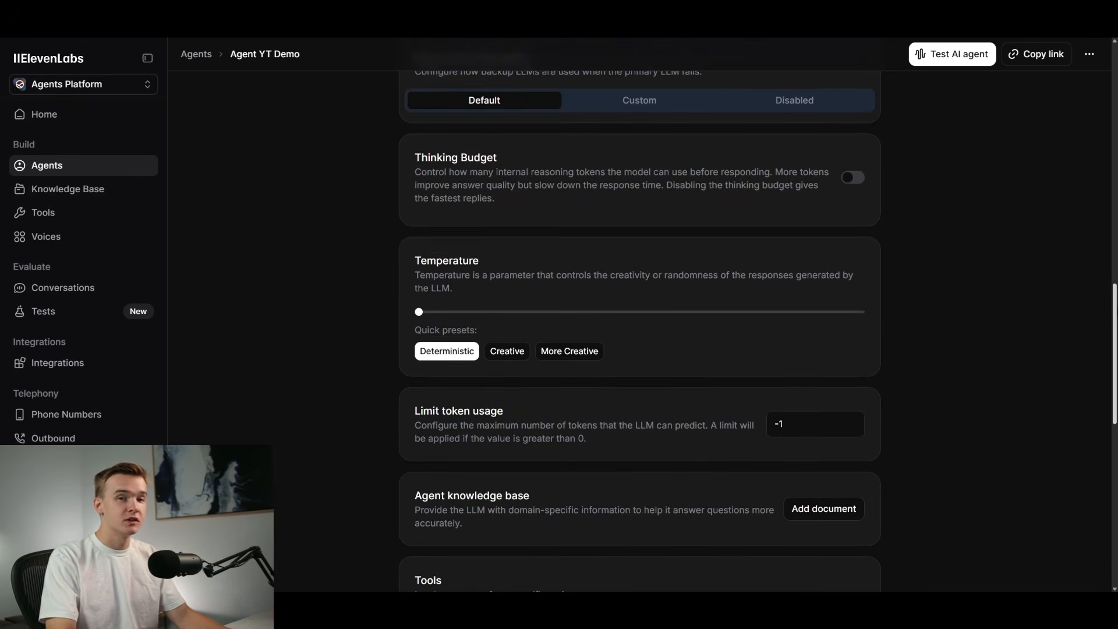
- Raise the LLM temperature to 1.00 and return it to the Deterministic value of 0.00
scroll(697, 260, "down", 1)
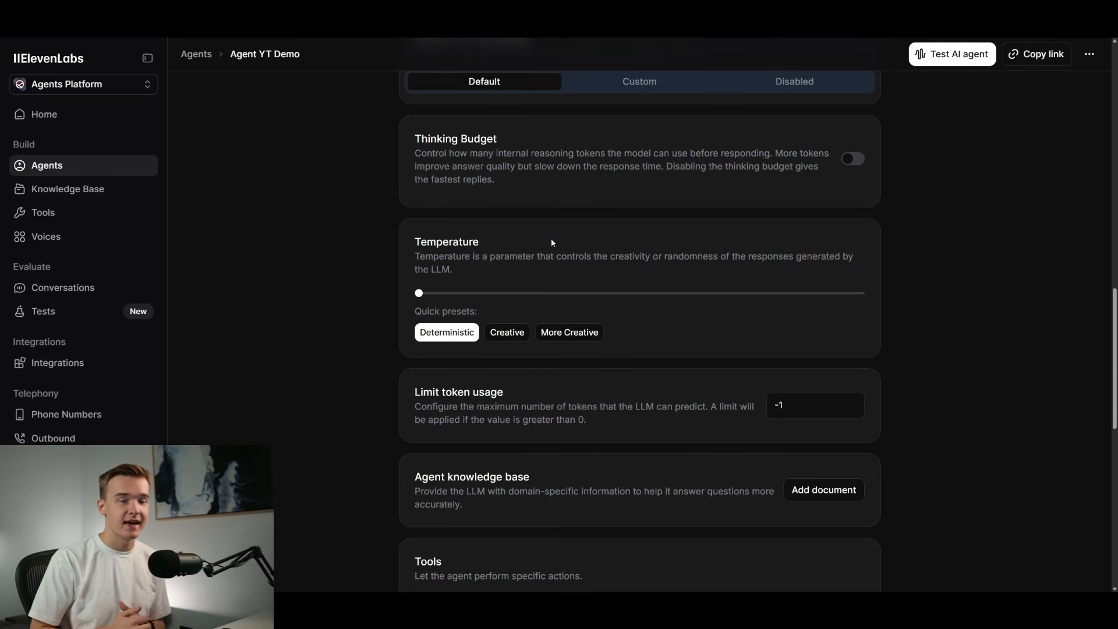
left_click_drag(419, 293, 872, 296)
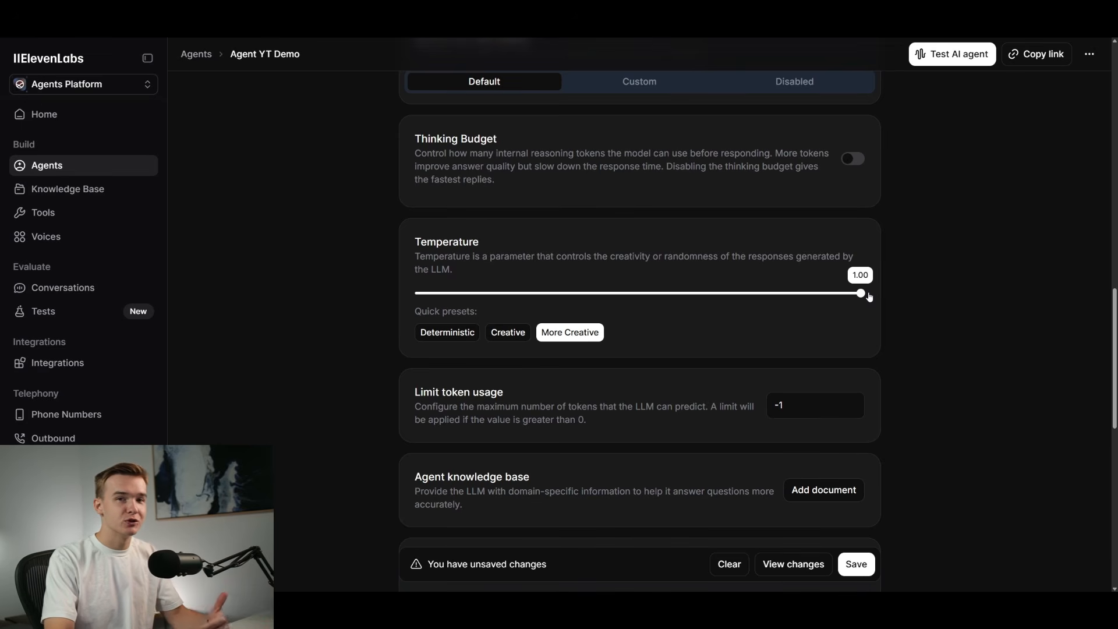
left_click_drag(862, 295, 419, 293)
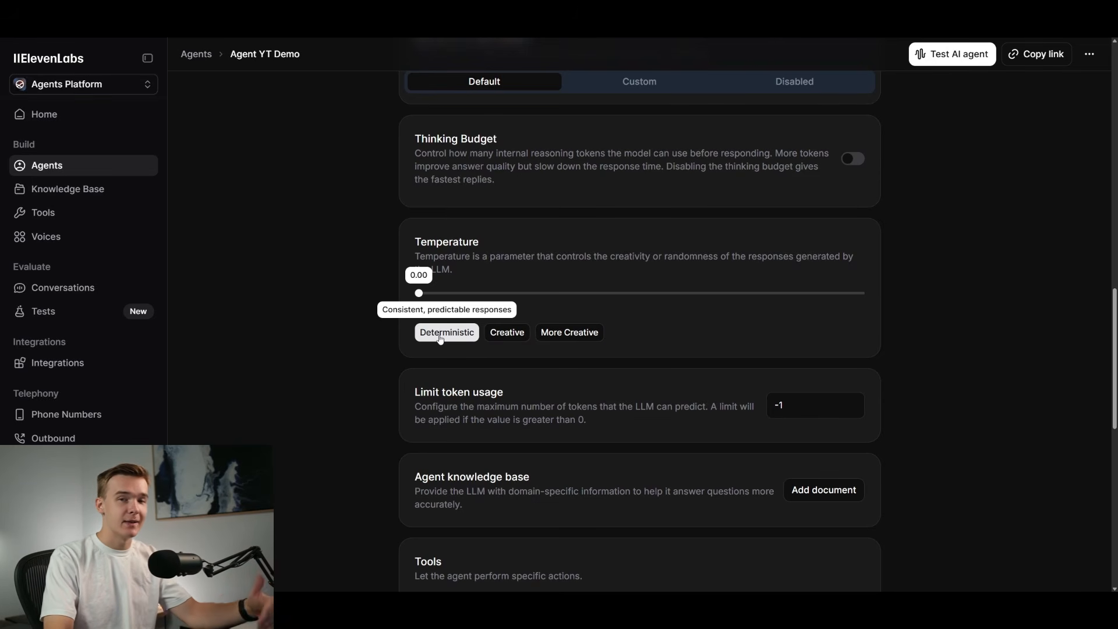
scroll(441, 339, "down", 1)
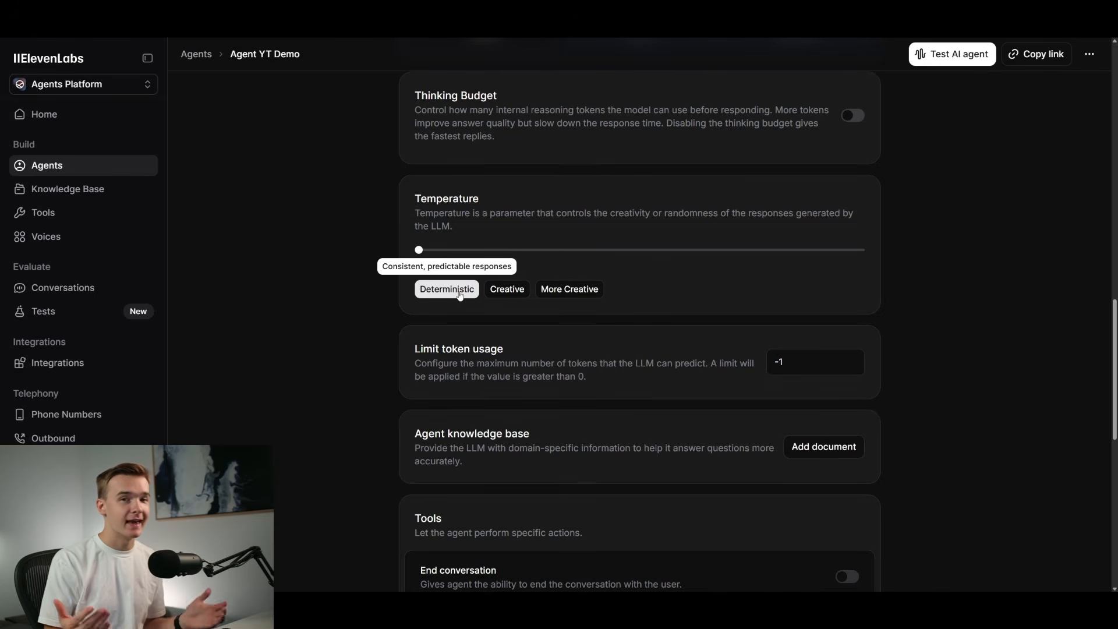
- Enable the End conversation, Detect language and Skip turn tools for the agent
scroll(1104, 387, "down", 5)
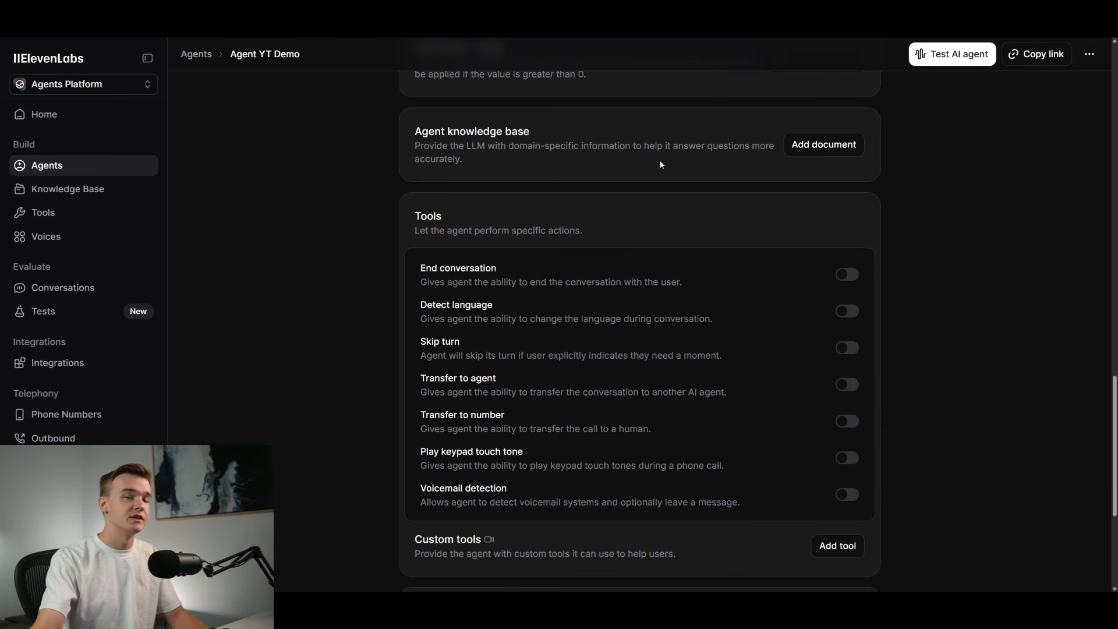
scroll(660, 161, "down", 1)
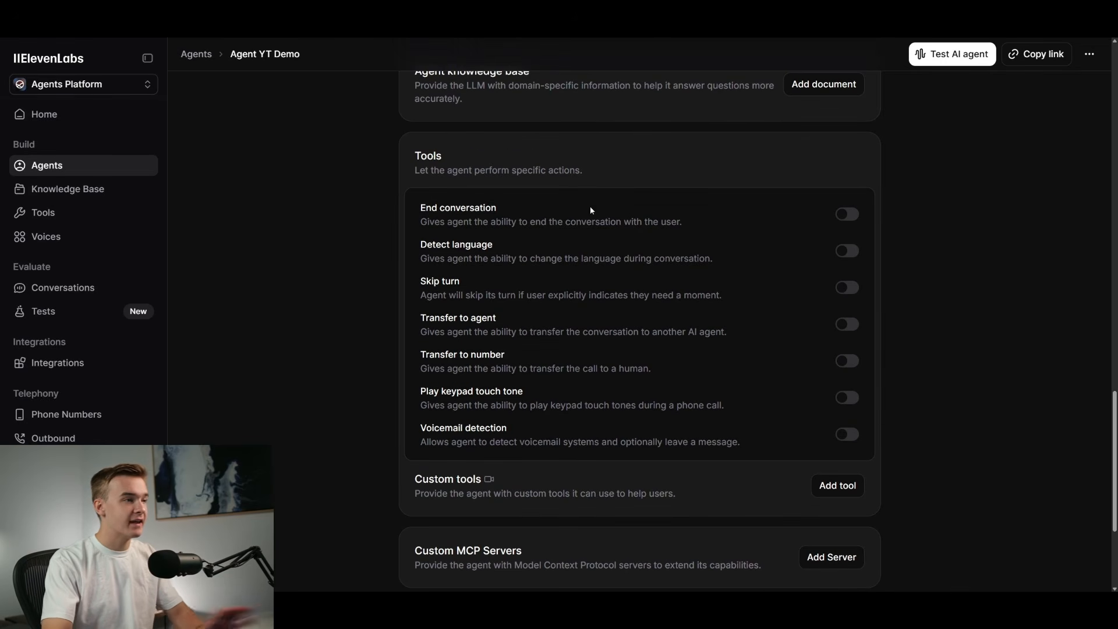
left_click(848, 214)
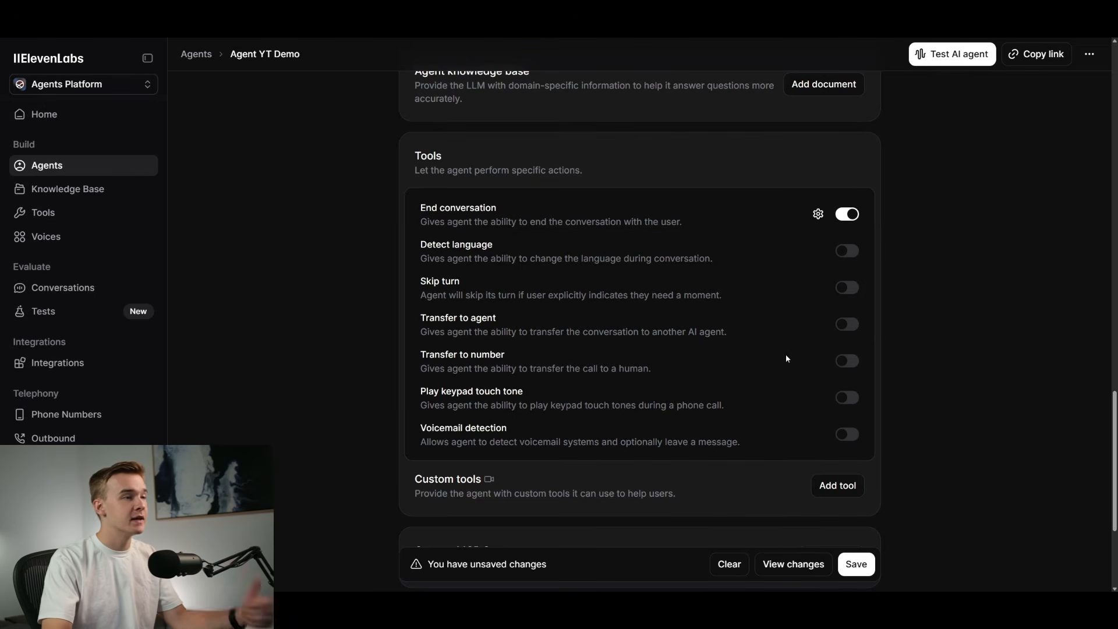
scroll(784, 354, "down", 1)
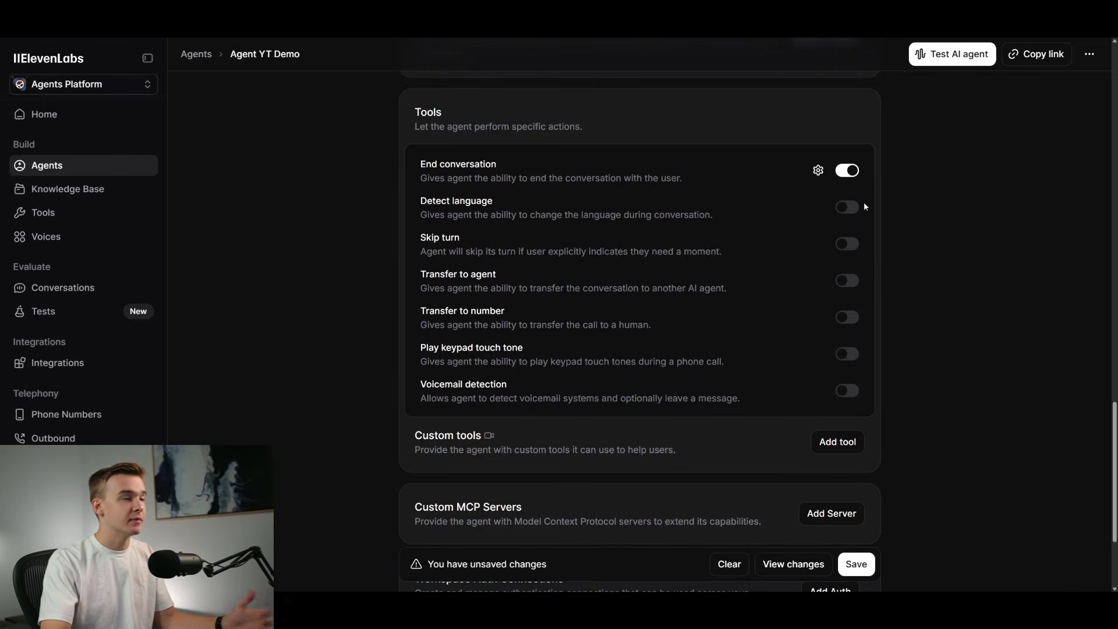
scroll(871, 221, "up", 1)
scroll(868, 225, "down", 1)
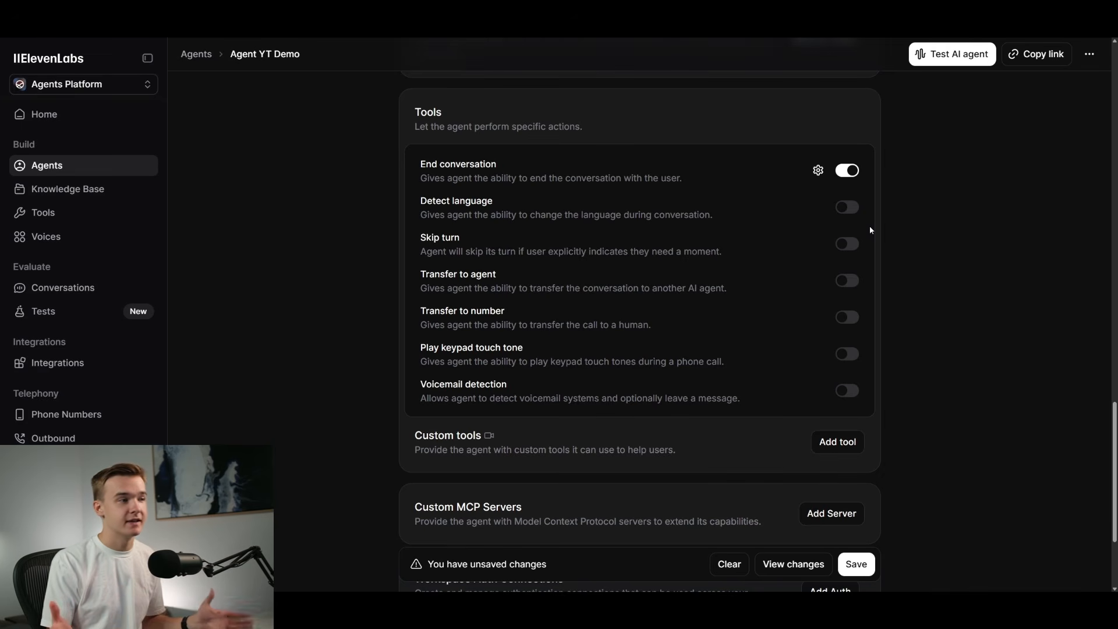
scroll(816, 222, "down", 1)
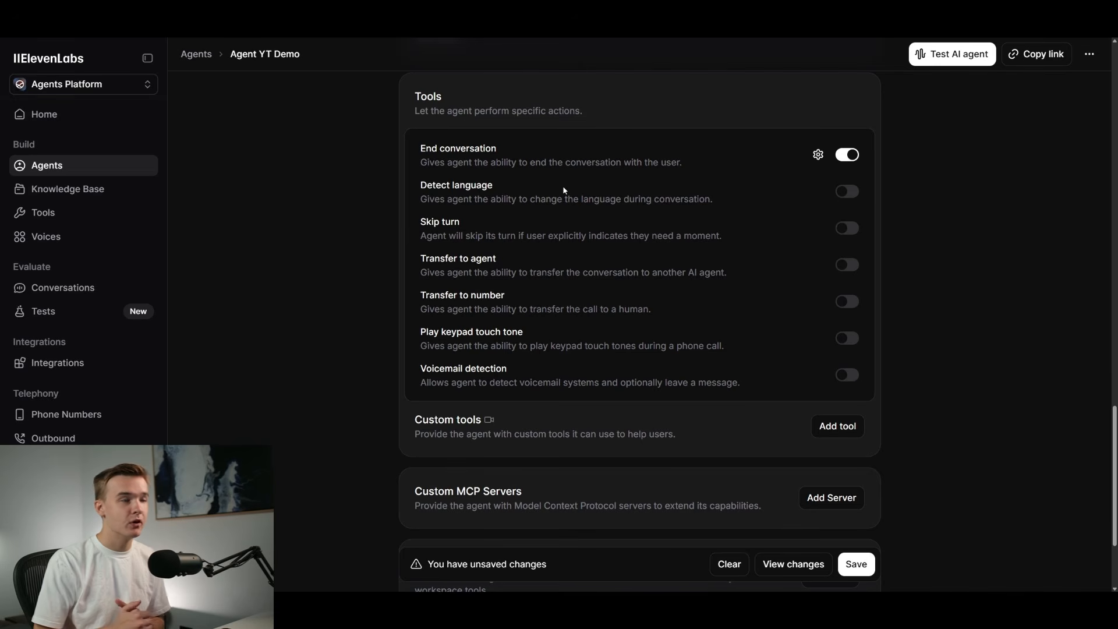
left_click(851, 192)
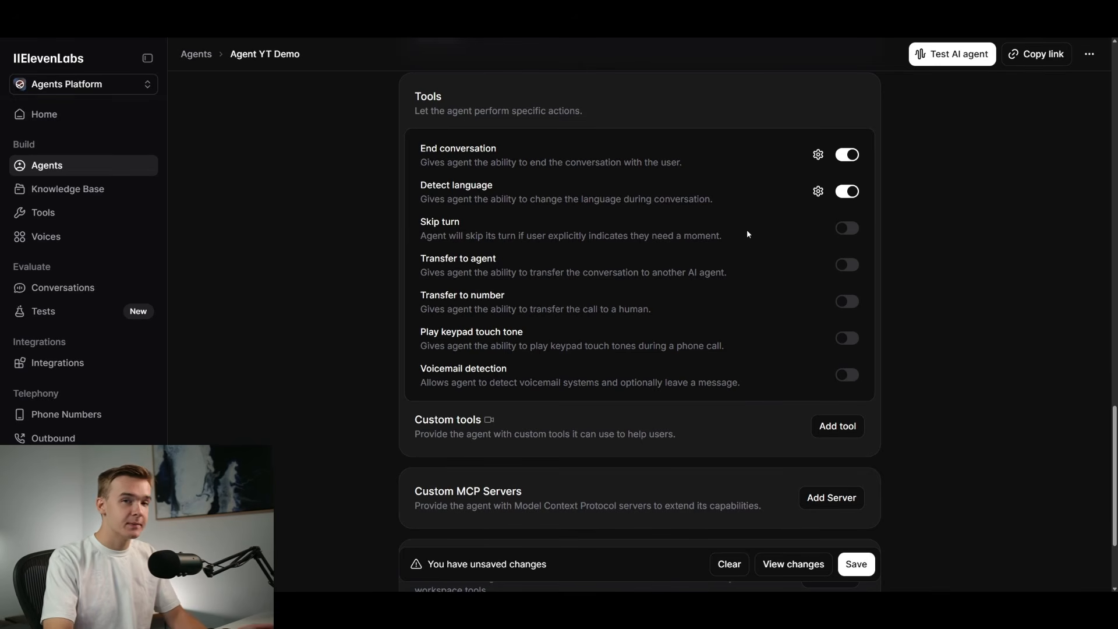
left_click(847, 230)
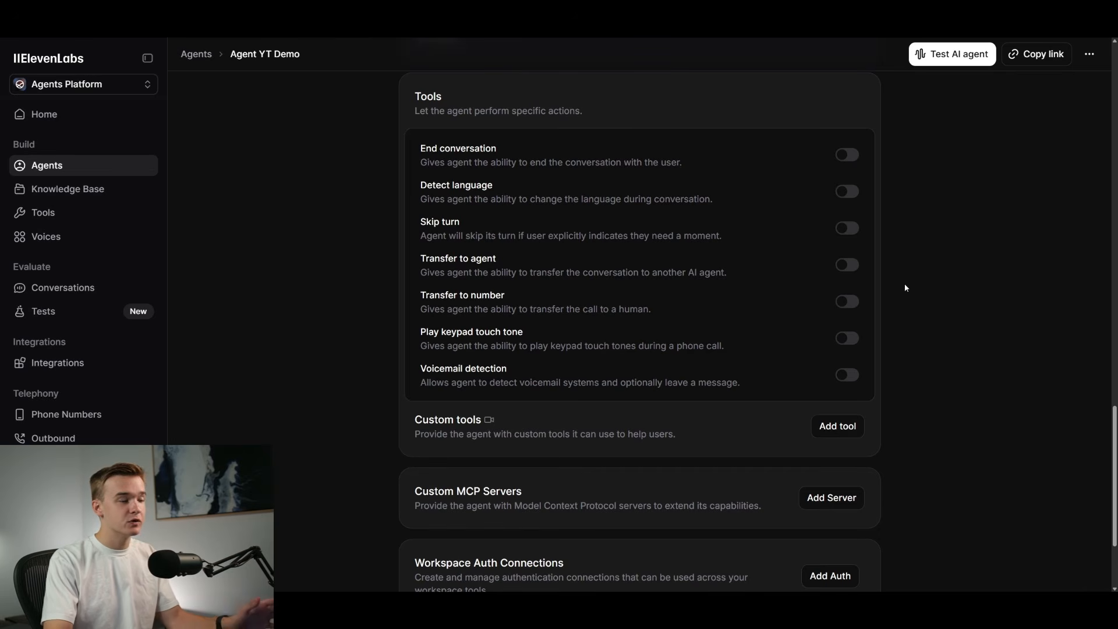
- Open the form for adding a custom webhook tool and look through its configuration fields
scroll(903, 281, "down", 3)
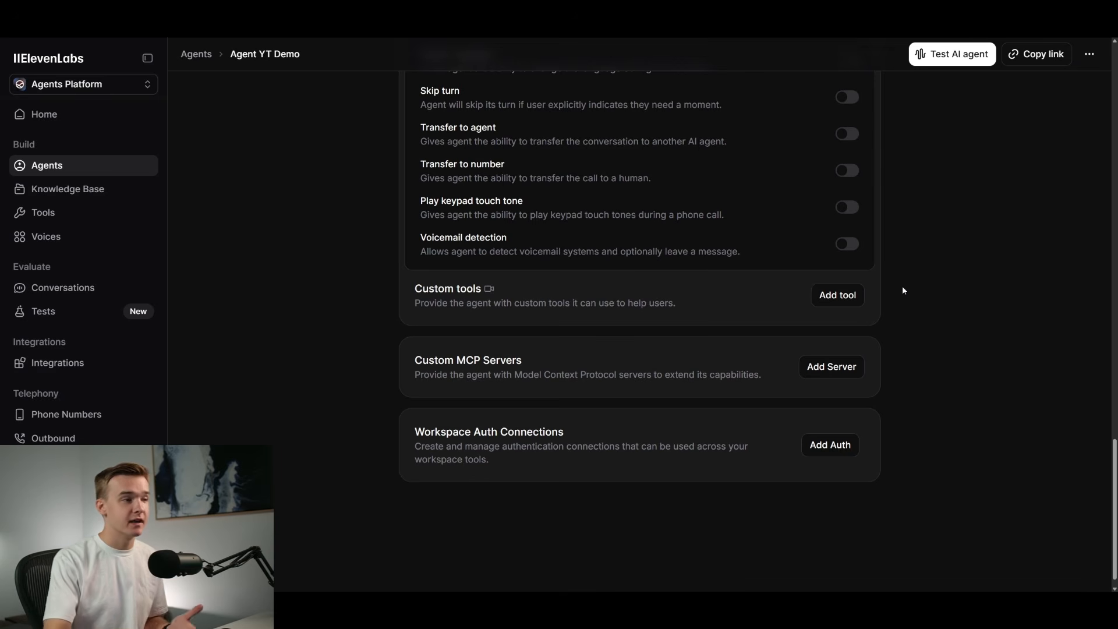
left_click(850, 298)
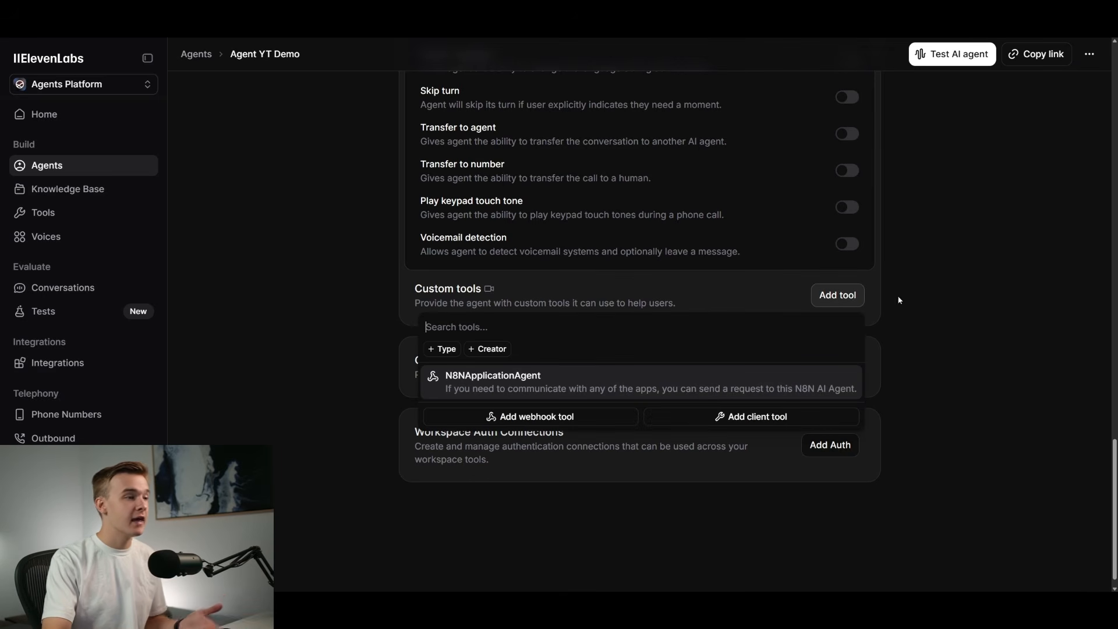
left_click(587, 417)
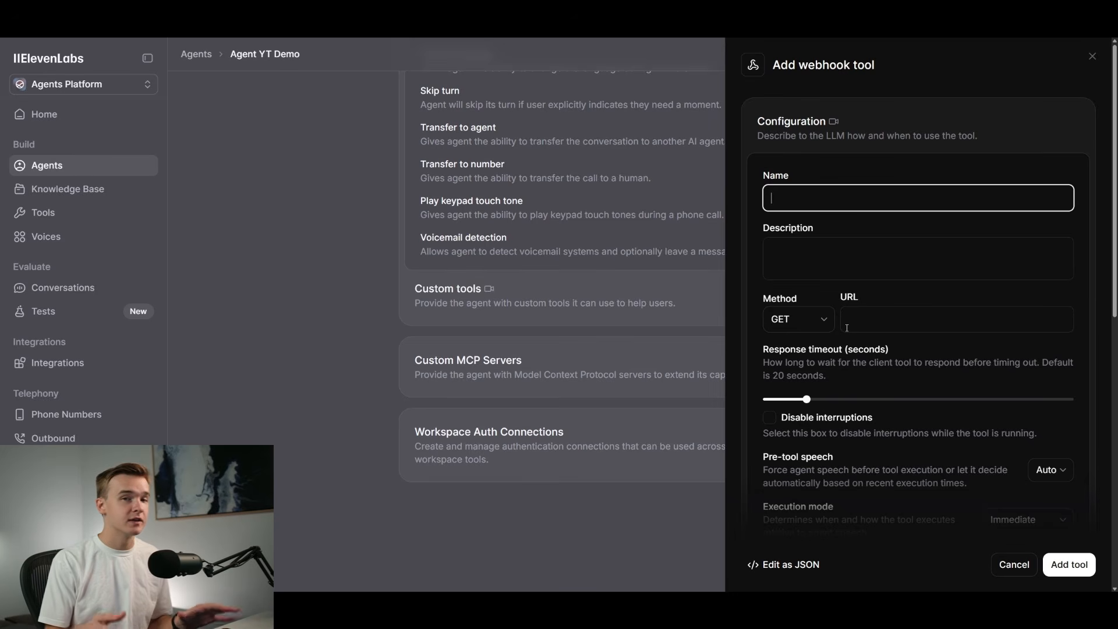
left_click(903, 350)
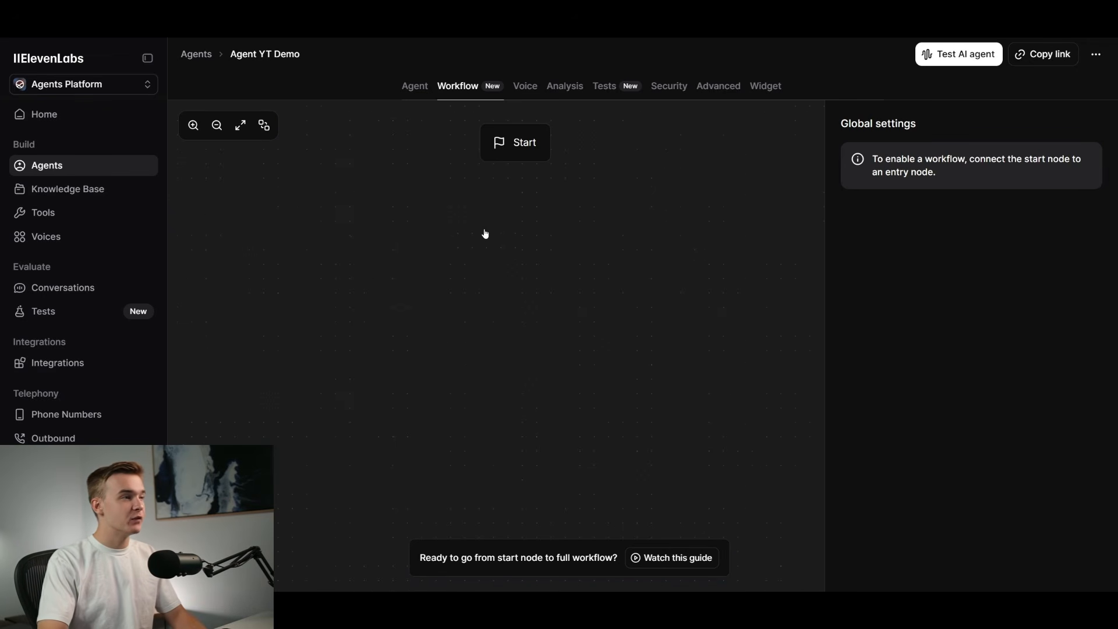
- Add a subagent node to the workflow, connected from Start, and place it below and to the left of Start
scroll(513, 252, "down", 2)
scroll(517, 153, "up", 3)
left_click_drag(514, 189, 516, 131)
scroll(506, 237, "down", 2)
scroll(507, 237, "up", 2)
mouse_move(494, 171)
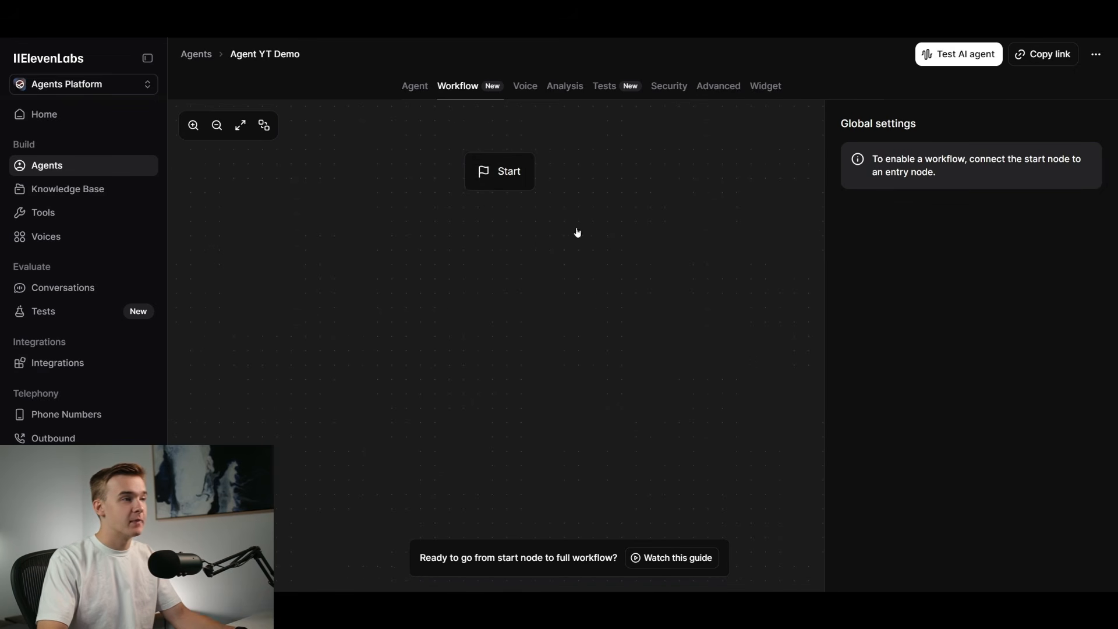
left_click(500, 195)
left_click_drag(498, 195, 401, 268)
left_click(514, 258)
left_click(429, 262)
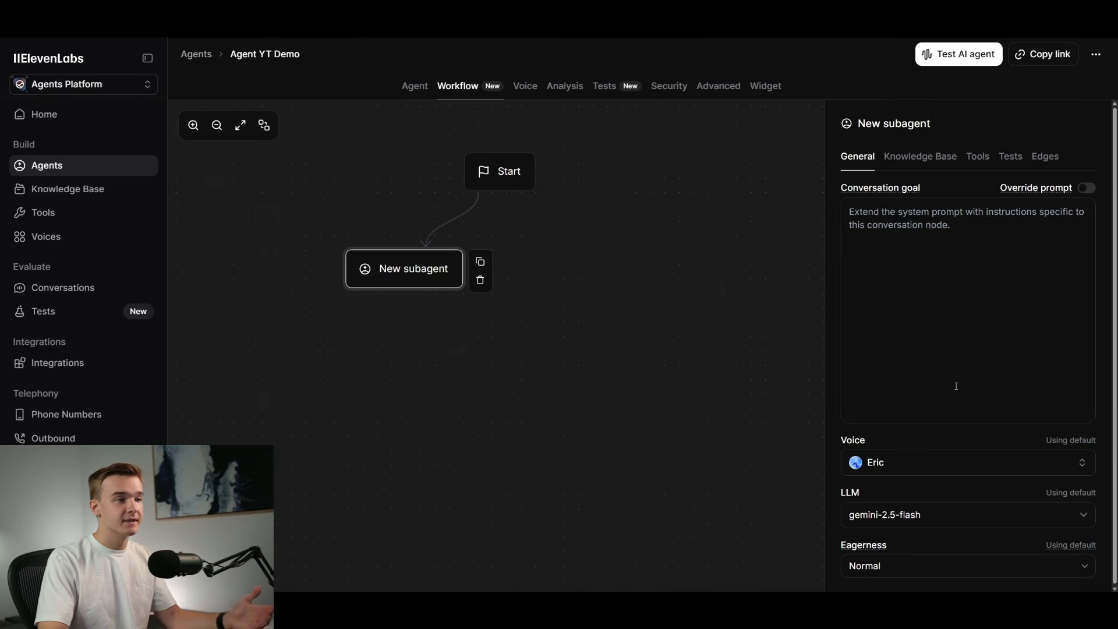
- Examine the new subagent's general settings and voice choices, and the Start node's settings, without changing anything
scroll(950, 377, "down", 1)
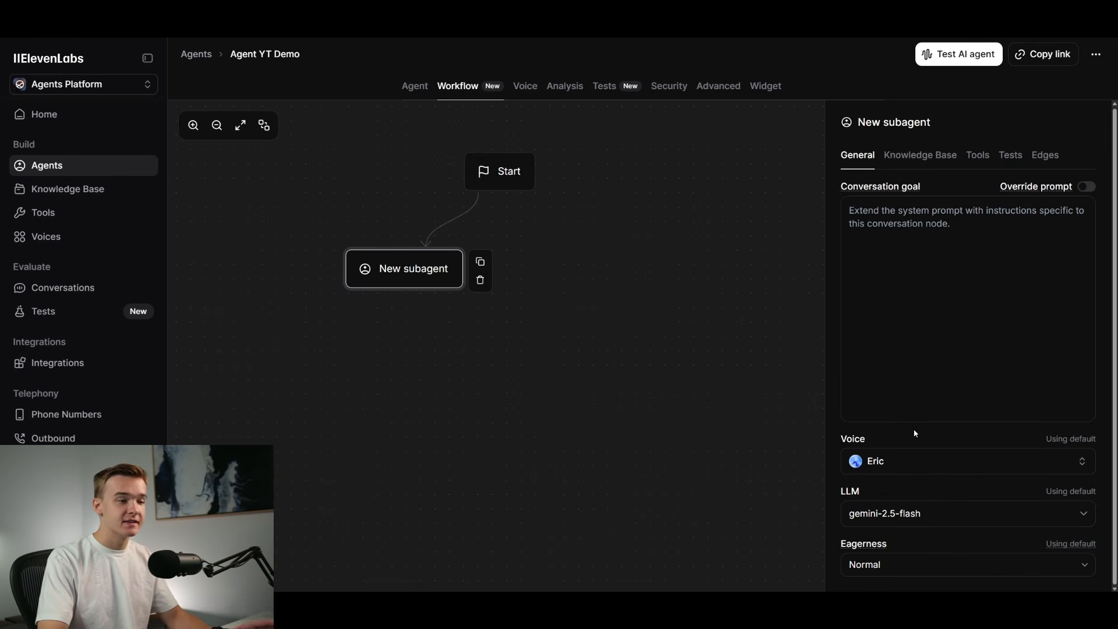
left_click(912, 462)
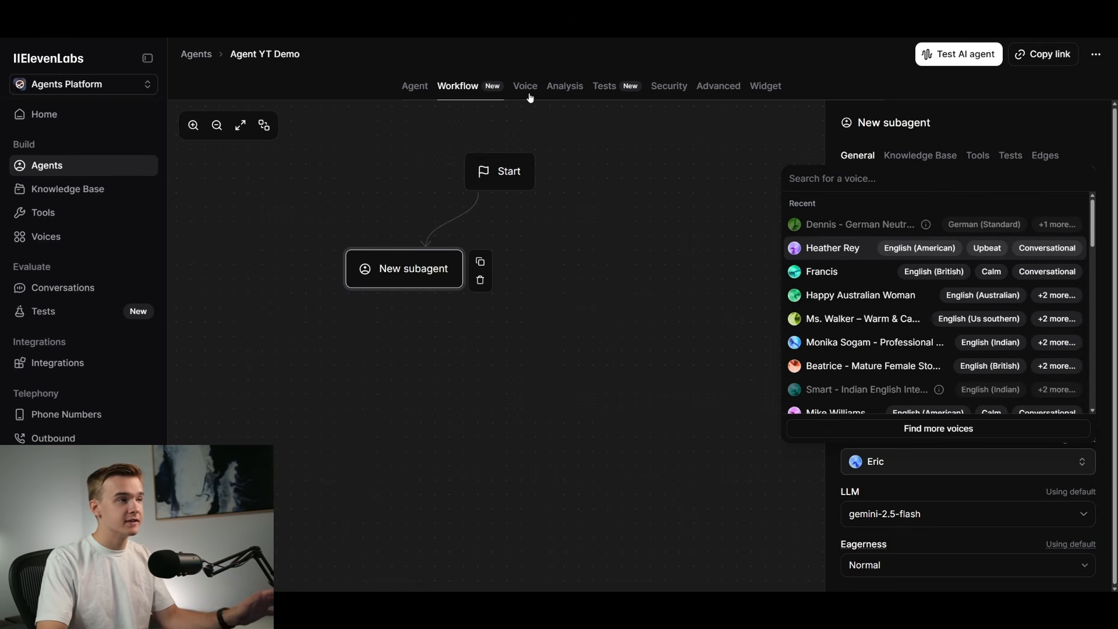
left_click(1086, 157)
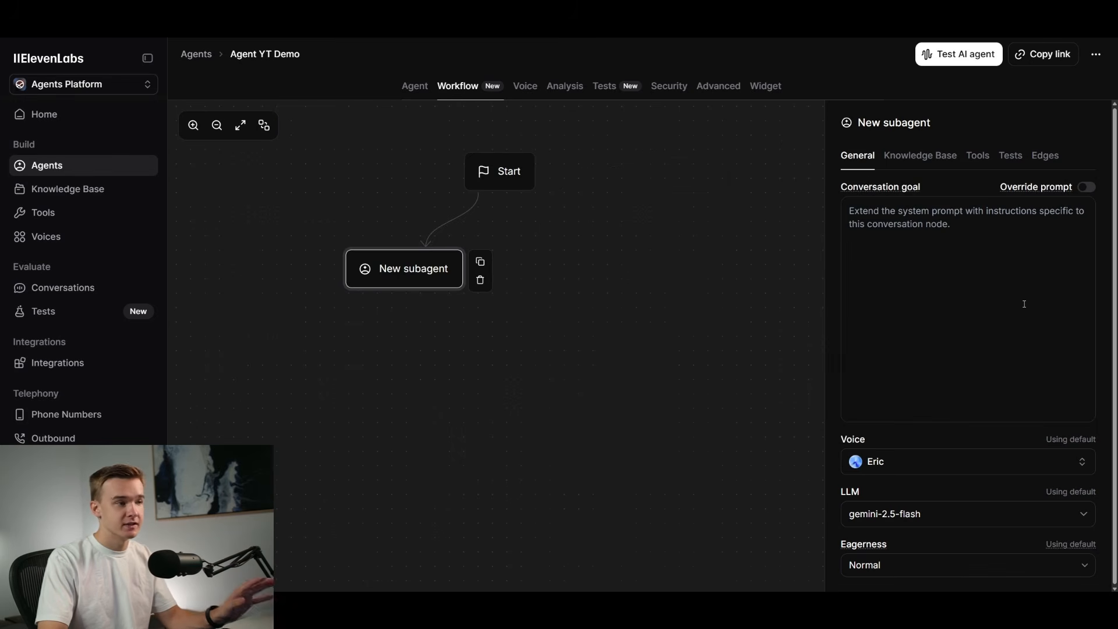
left_click(520, 180)
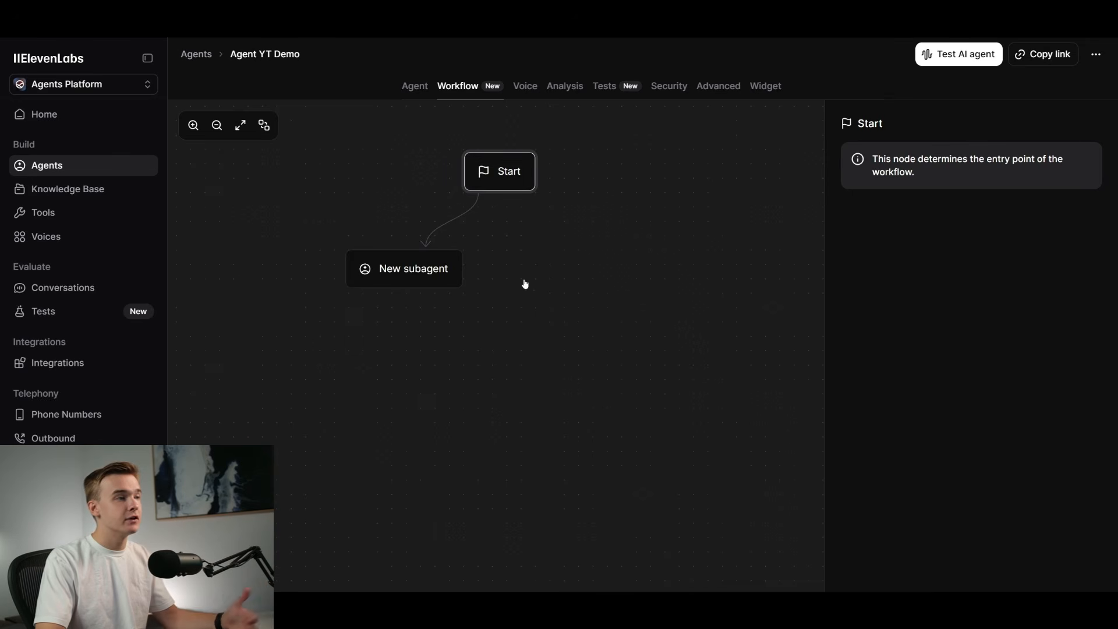
left_click(457, 263)
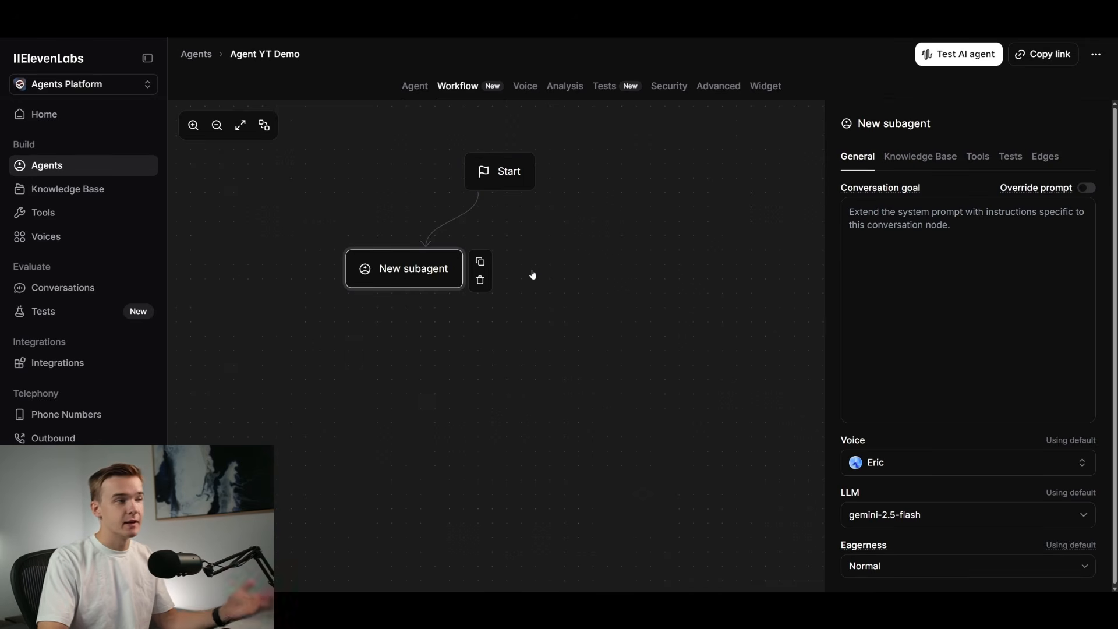
- Add a second subagent directly below the first and open the condition settings of the transition between them
left_click(405, 294)
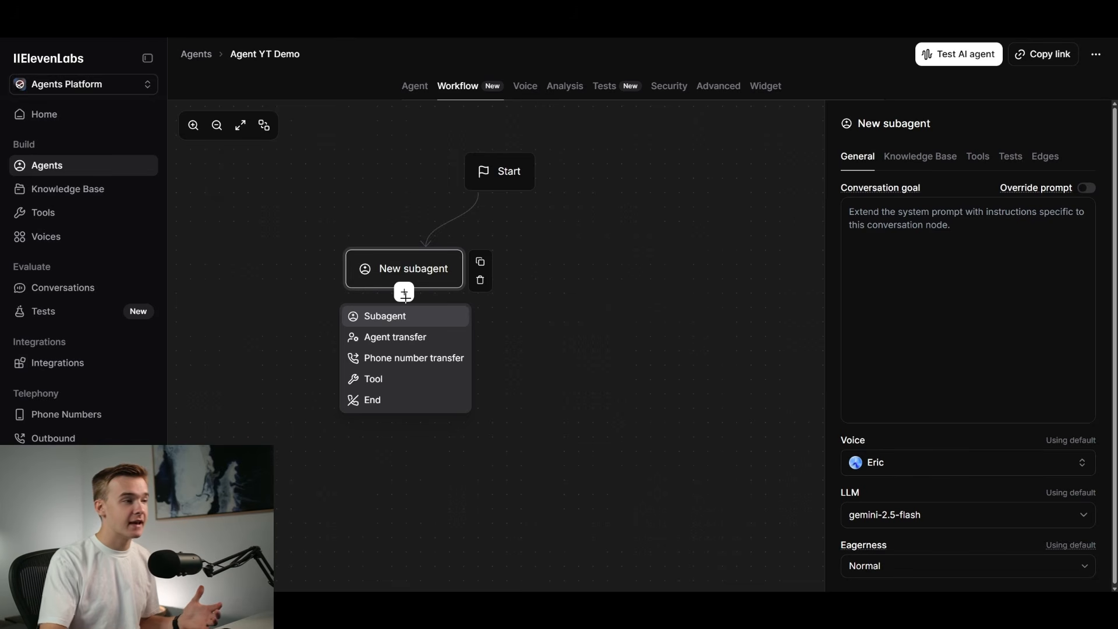
left_click(414, 316)
left_click_drag(415, 304, 425, 442)
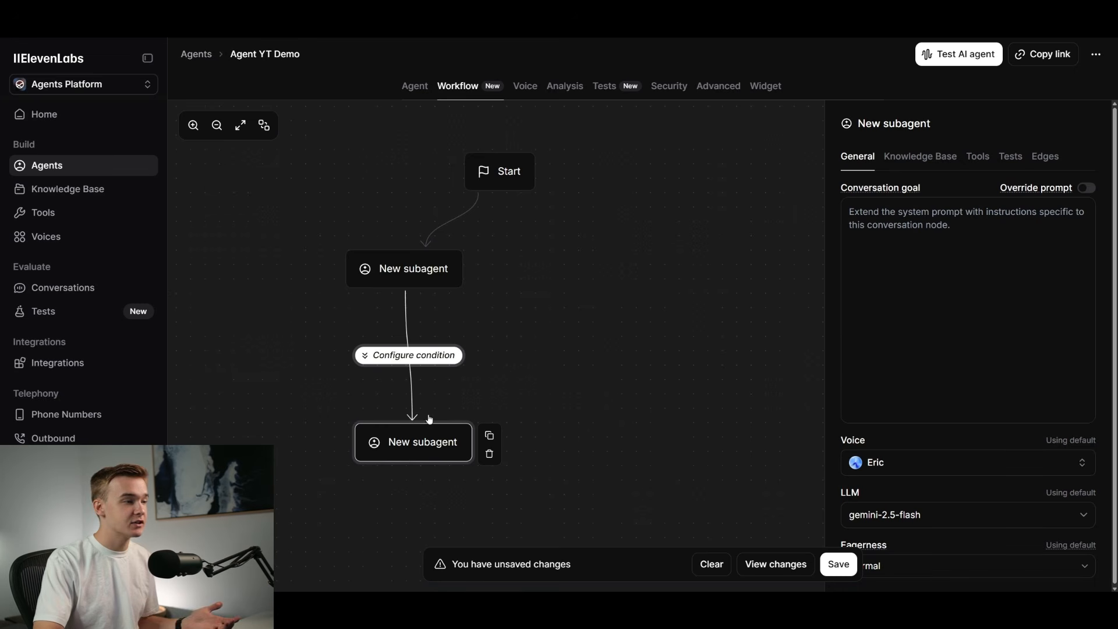
left_click(406, 352)
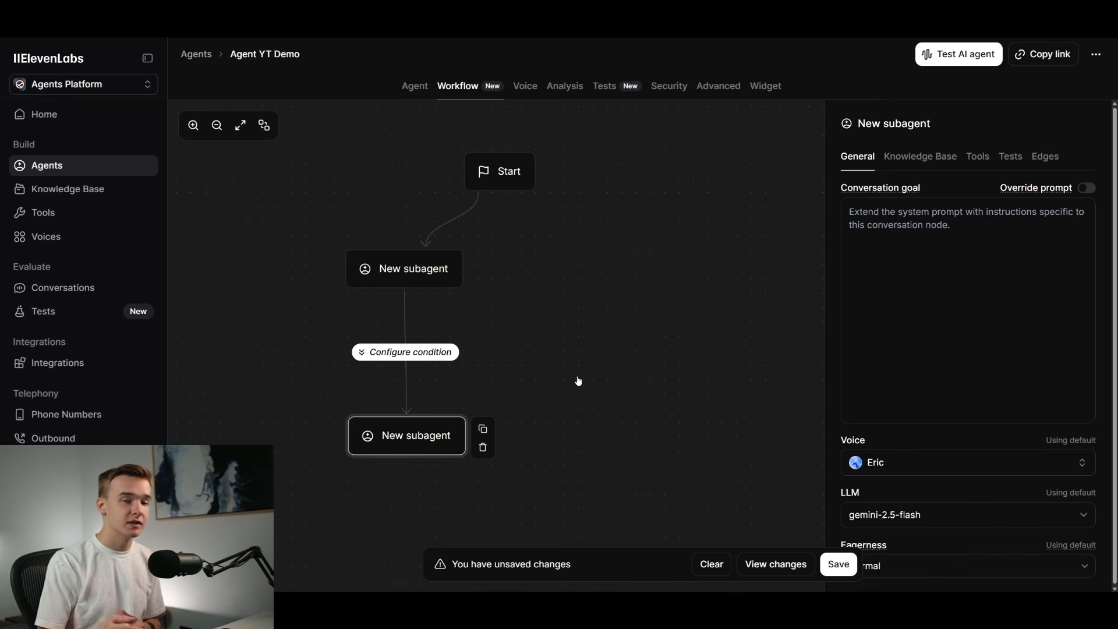
left_click(407, 353)
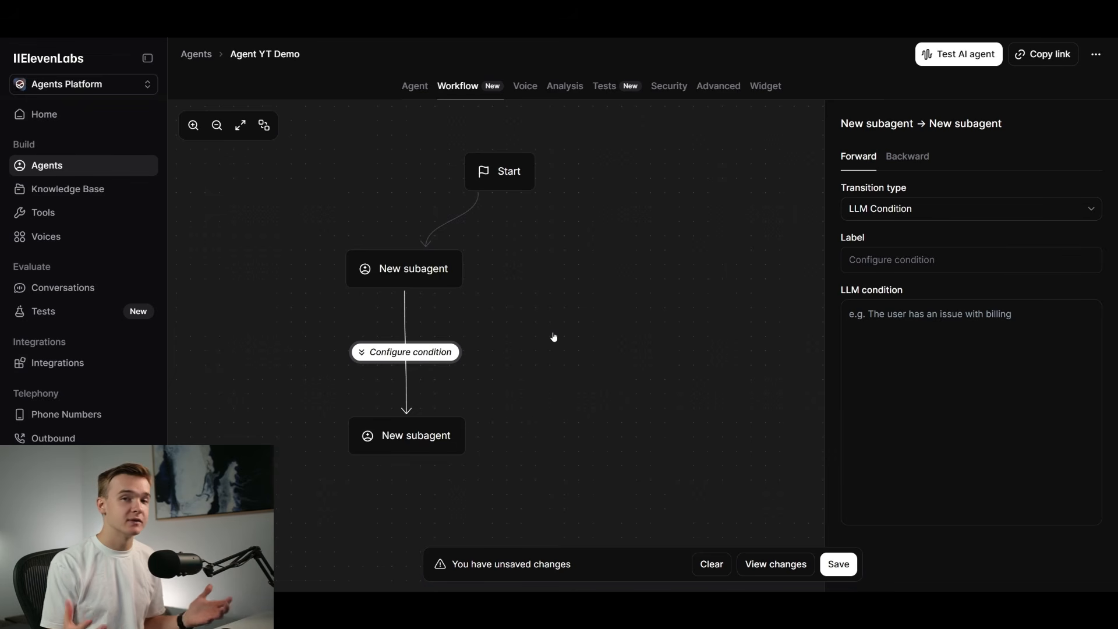
- Add a second branch from the first subagent to another new subagent and open the new transition's condition settings
left_click(414, 260)
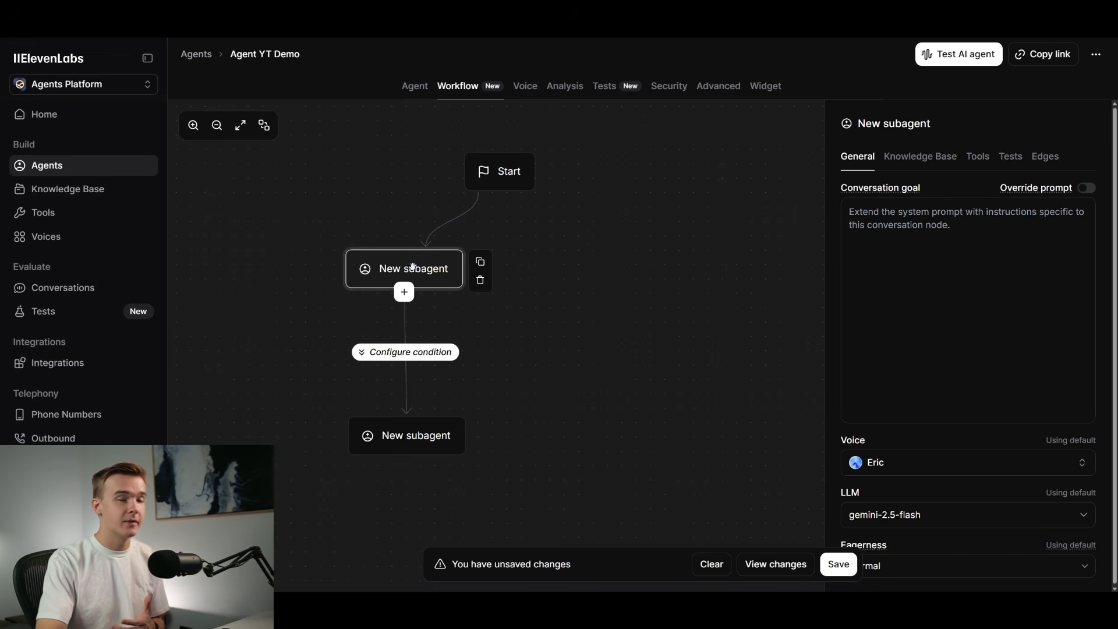
left_click(405, 290)
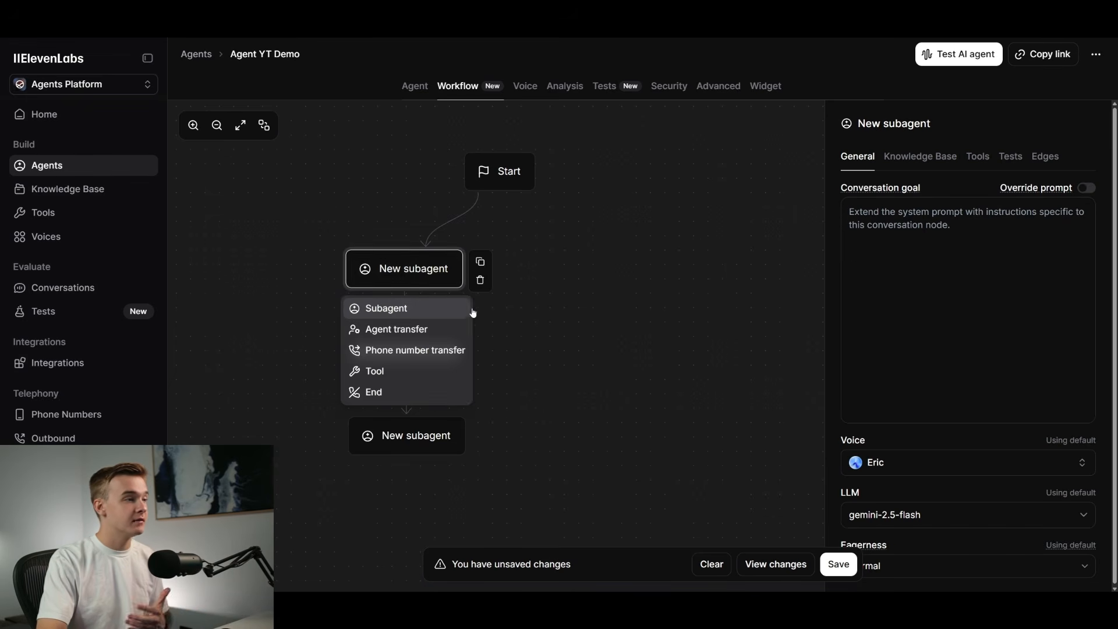
left_click(409, 309)
left_click_drag(407, 291, 669, 398)
left_click(421, 354)
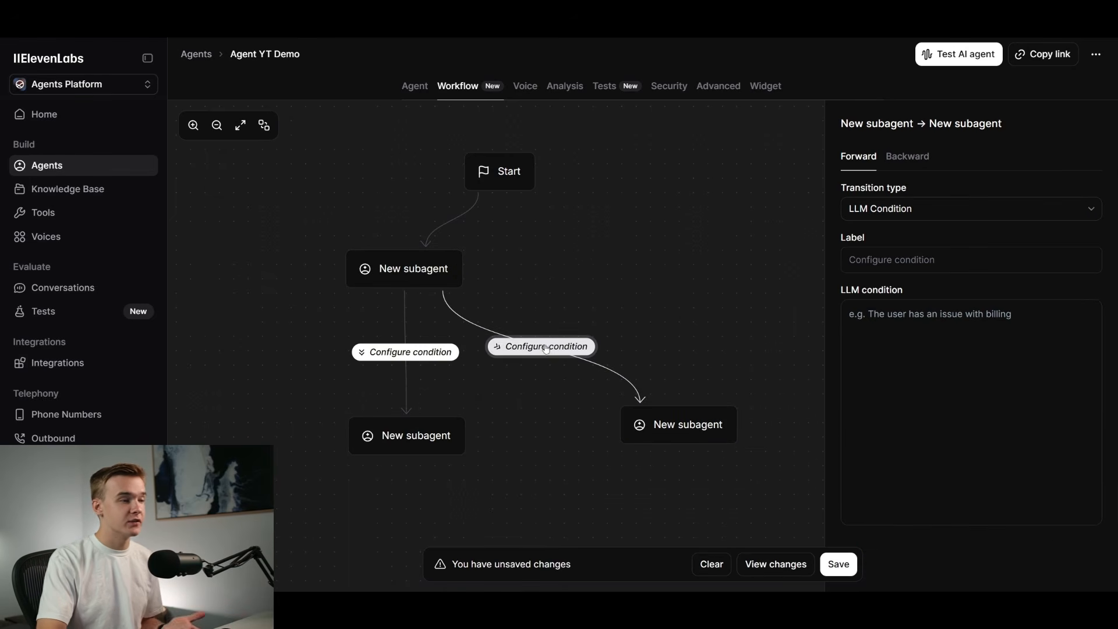
- Arrange the two lower subagents side by side so they branch off on either side of the first subagent
left_click_drag(408, 436, 248, 434)
left_click_drag(667, 433, 524, 441)
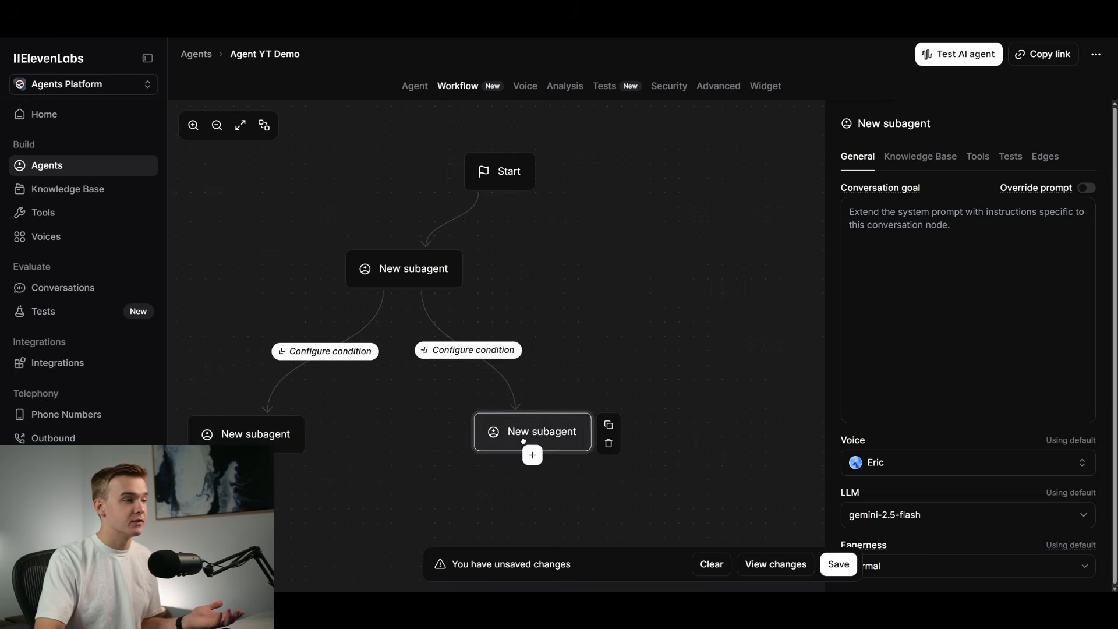
left_click_drag(287, 430, 307, 432)
left_click_drag(523, 433, 509, 438)
left_click(551, 375)
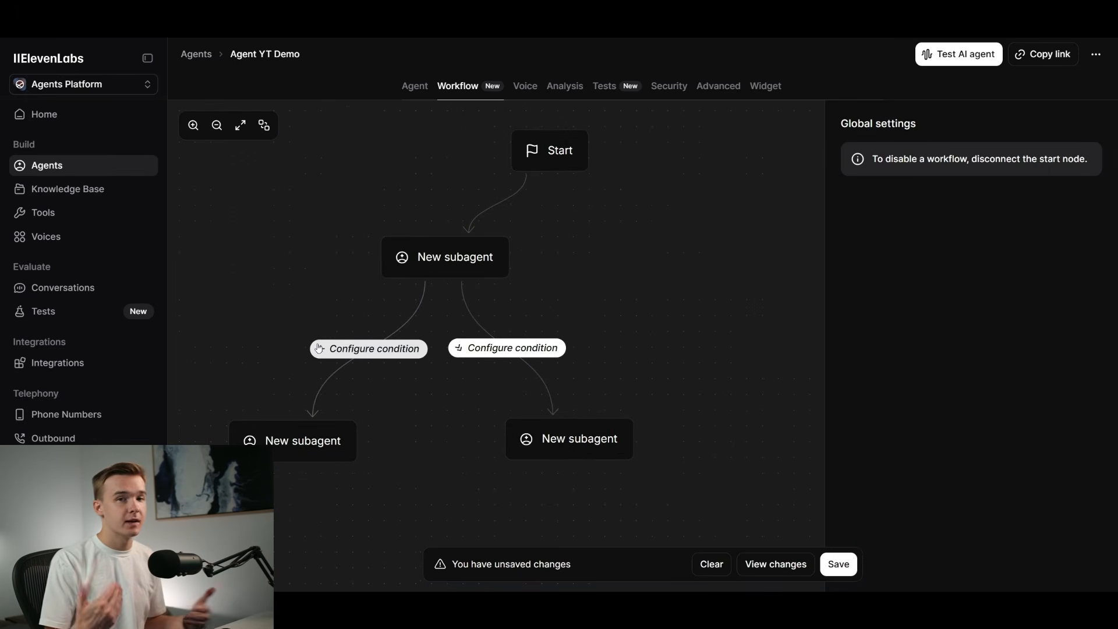
- Try an agent transfer branch from the first subagent, placed to its lower right, and open the choice of target agent
left_click(438, 282)
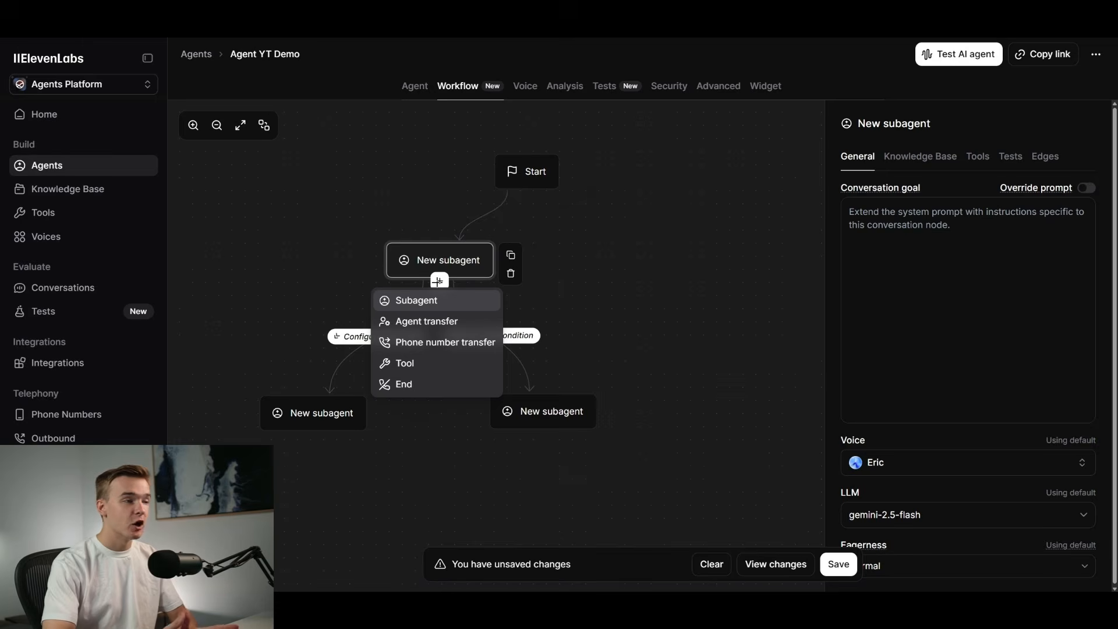
left_click(427, 321)
left_click_drag(436, 276, 729, 367)
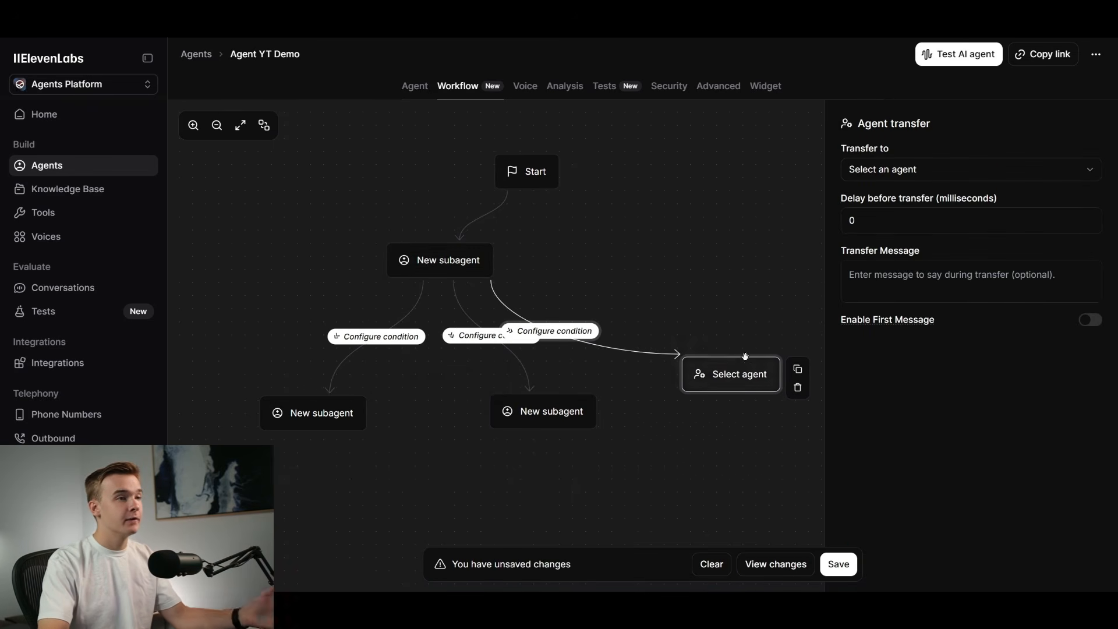
left_click(877, 180)
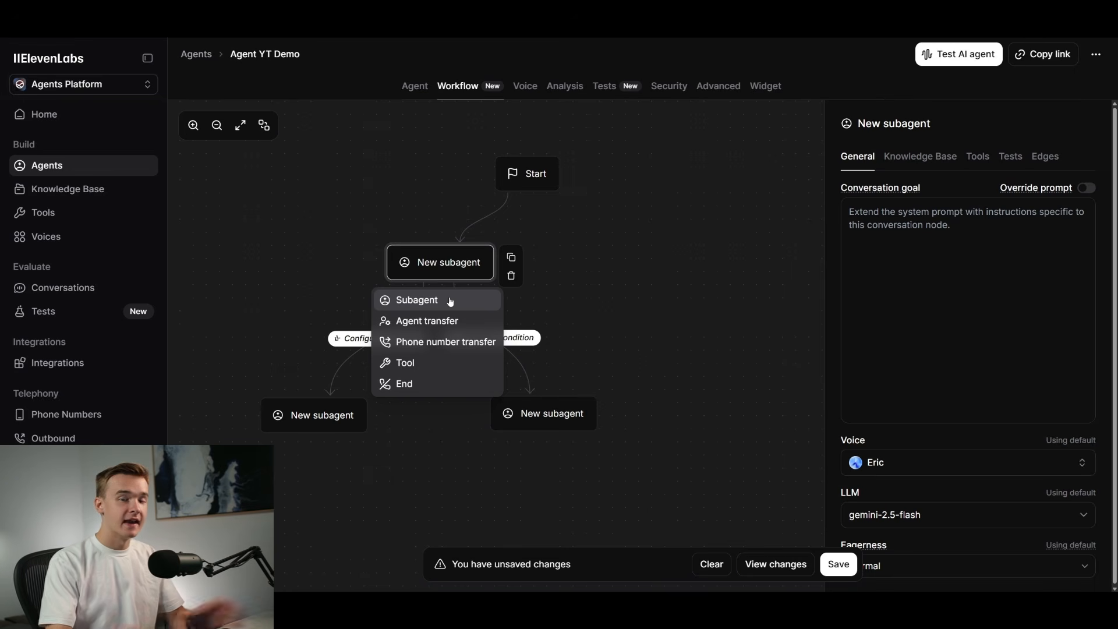
- Add a phone number transfer branch to the right of the first subagent and set its transition type to Expression
left_click(445, 341)
left_click_drag(444, 297, 697, 332)
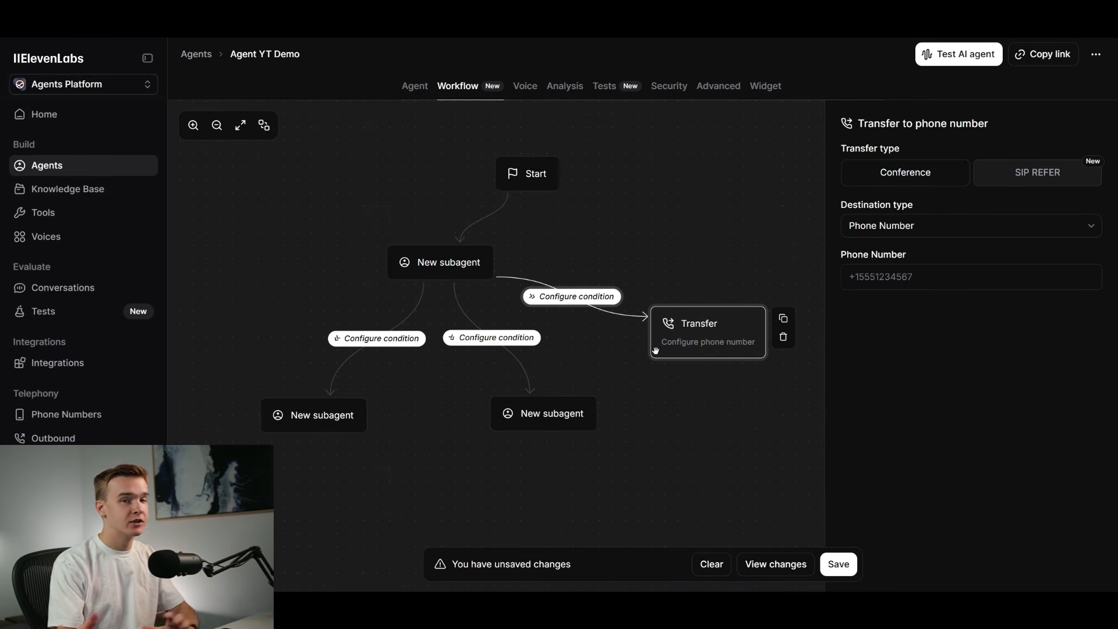
left_click(578, 298)
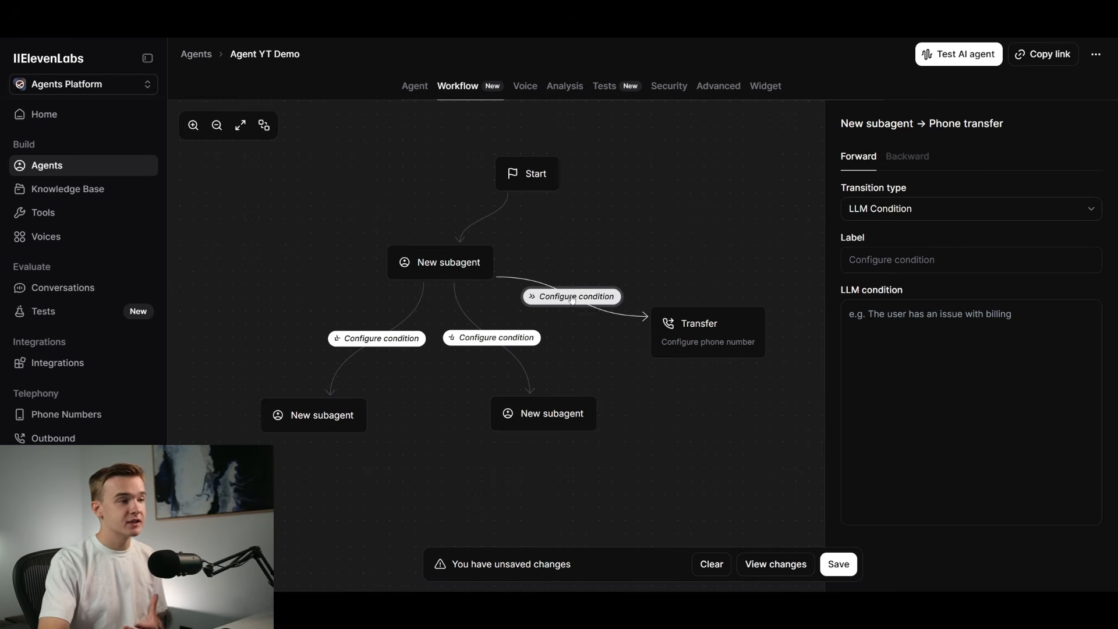
left_click(896, 215)
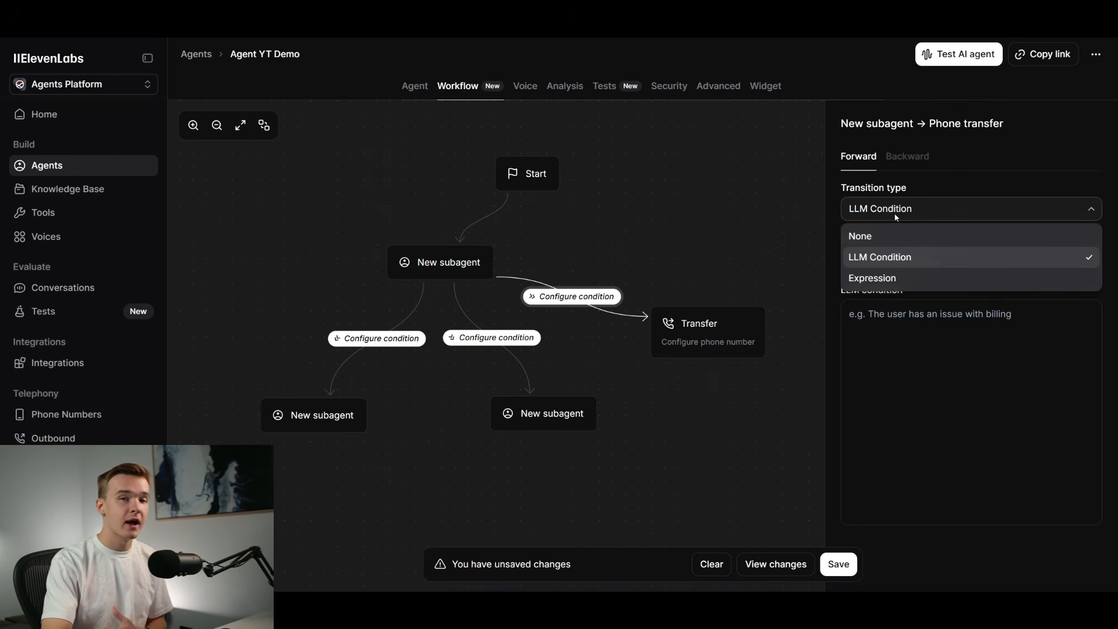
left_click(899, 282)
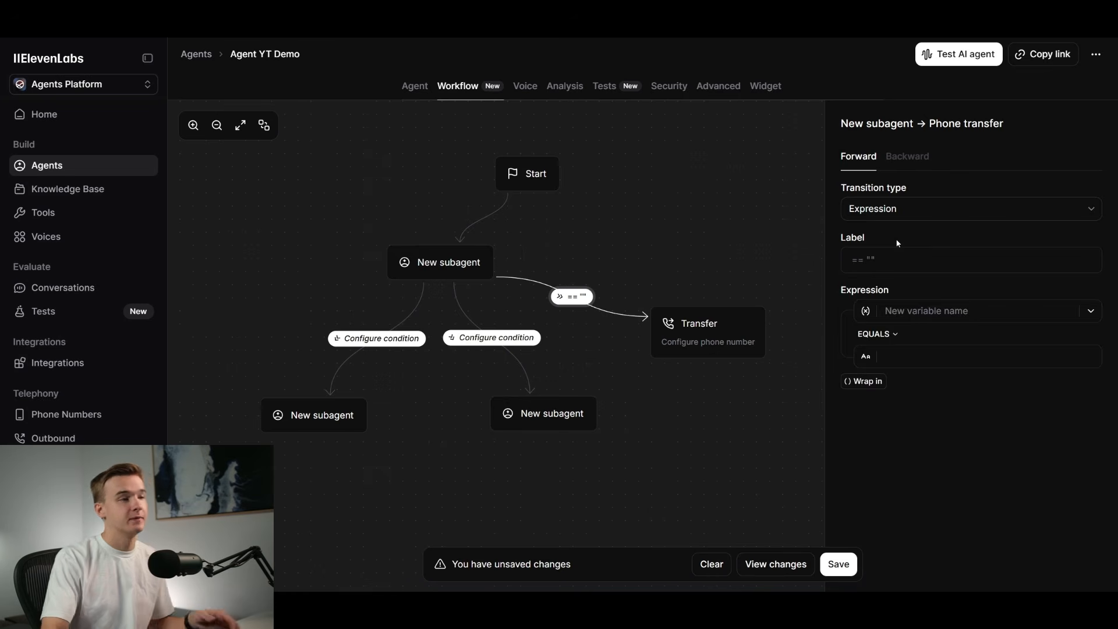
- Add a tool branch from the first subagent and place the dispatch tool node just below the phone transfer node
left_click(439, 280)
left_click(447, 367)
left_click_drag(458, 289, 700, 407)
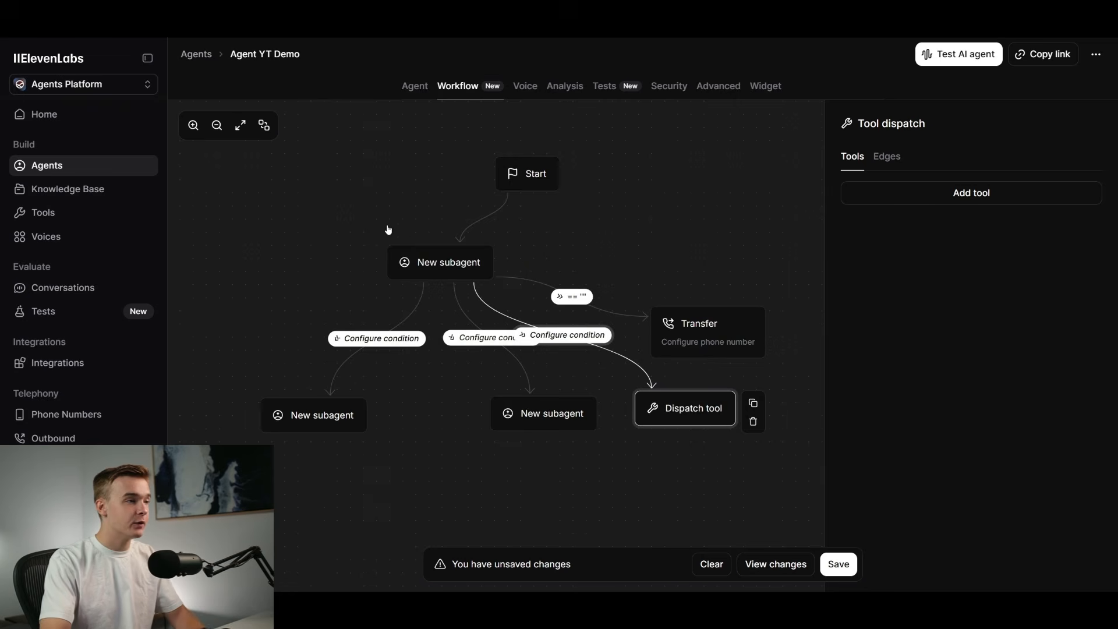
scroll(393, 234, "down", 2)
scroll(572, 180, "up", 1)
left_click_drag(572, 180, 588, 242)
scroll(533, 243, "down", 2)
scroll(669, 442, "up", 5)
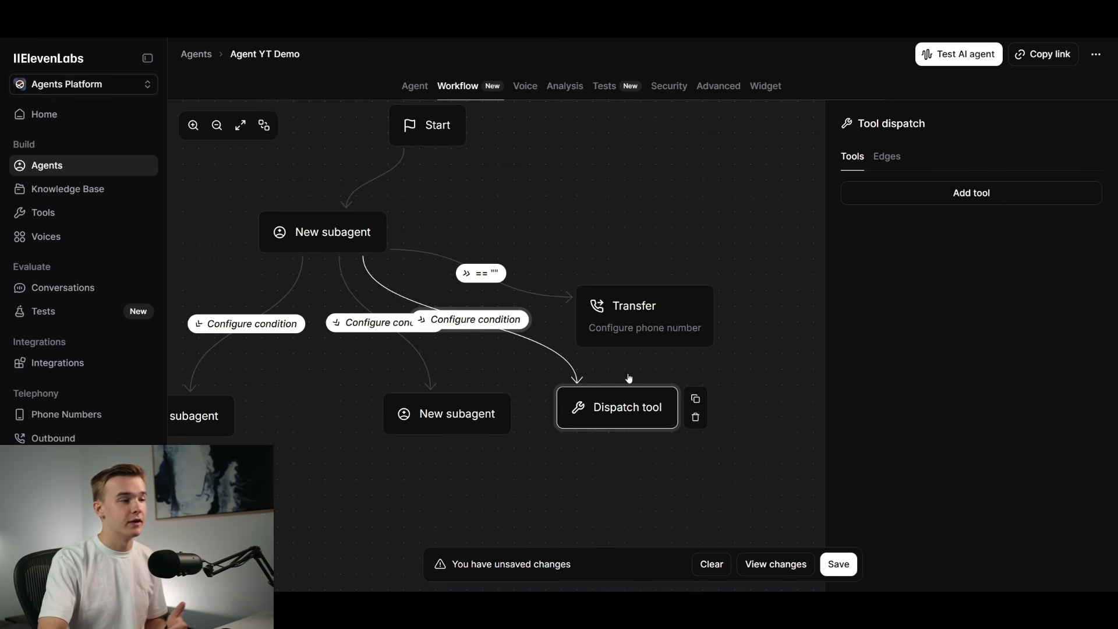
- Add an End node branching from the first subagent and place it below the row of lower nodes
mouse_move(614, 386)
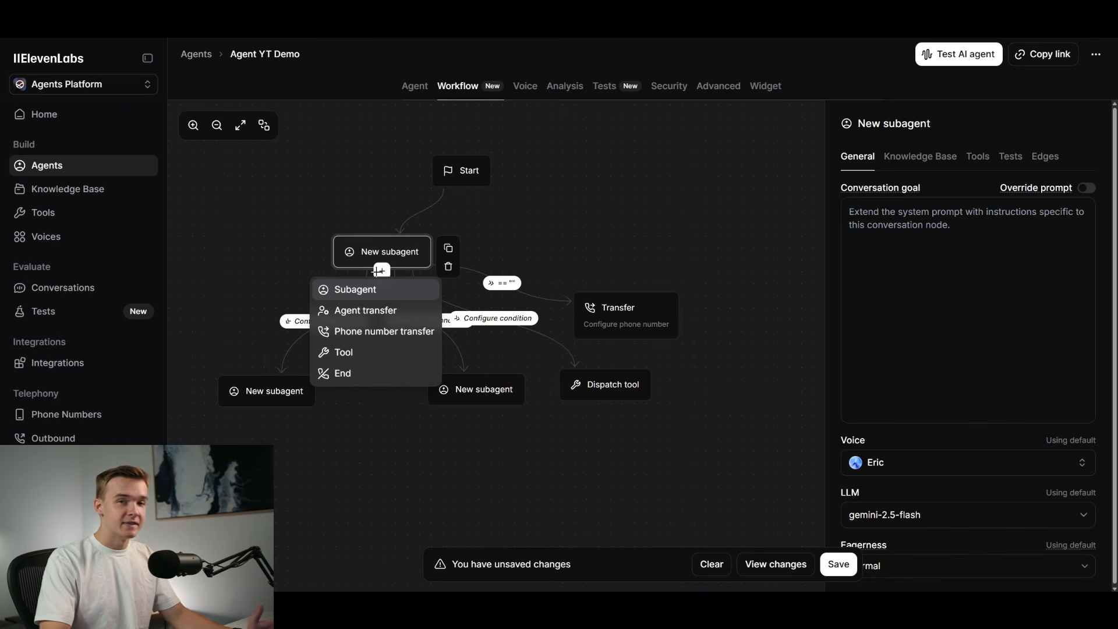
left_click(361, 374)
left_click_drag(367, 271, 365, 463)
left_click(393, 420)
left_click(469, 391)
left_click(493, 348)
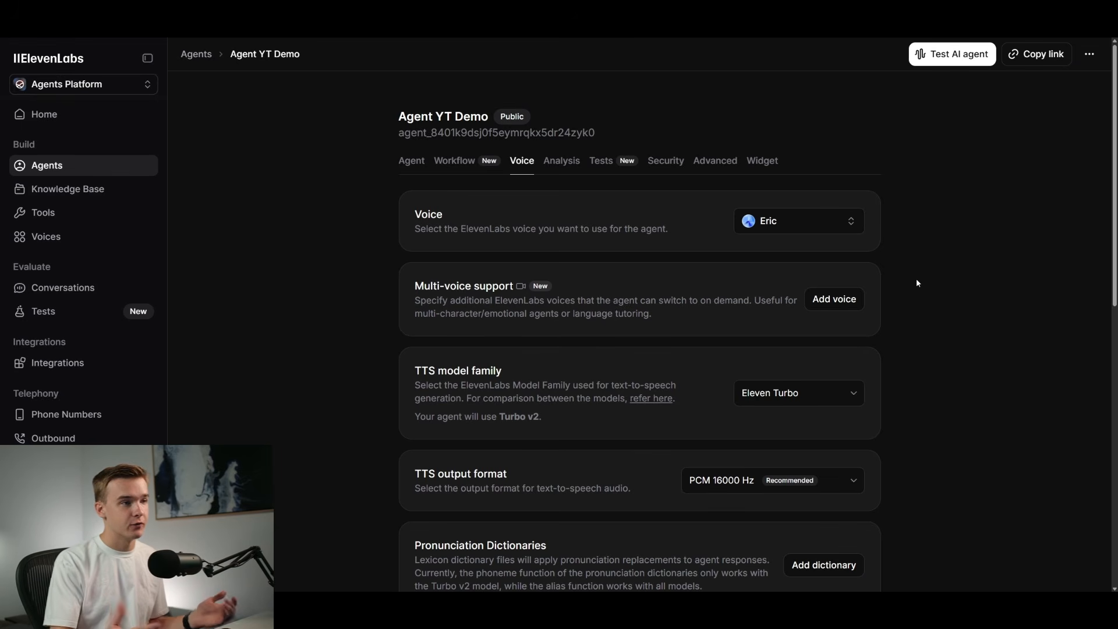
- Examine the agent's available voices, multi-voice support and TTS model family options without changing anything
left_click(850, 226)
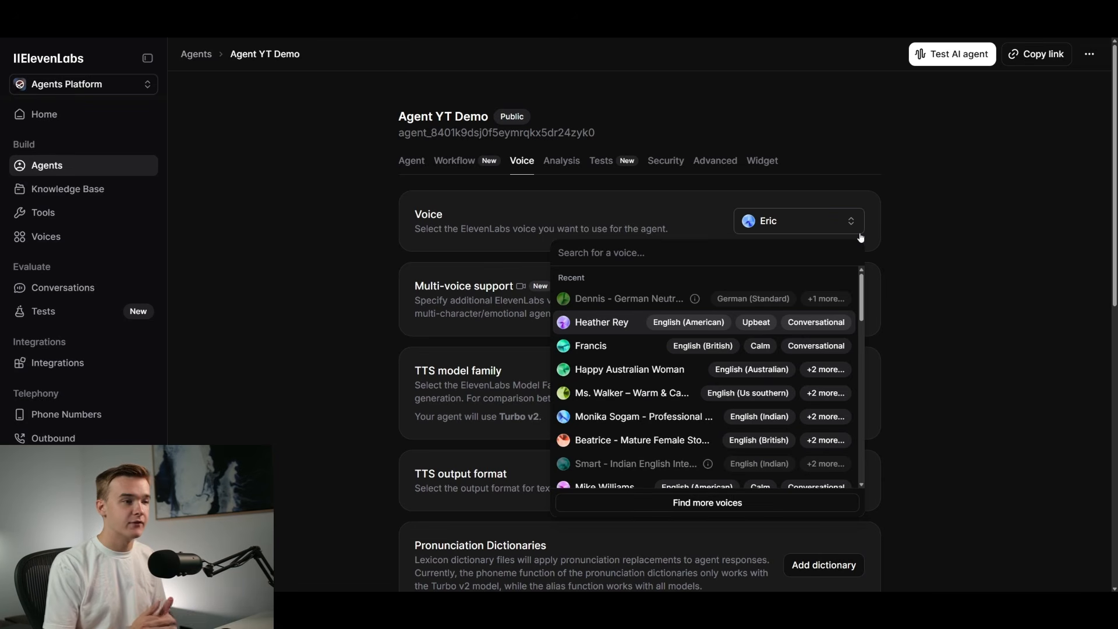
left_click_drag(862, 291, 850, 312)
left_click(889, 244)
scroll(889, 244, "down", 1)
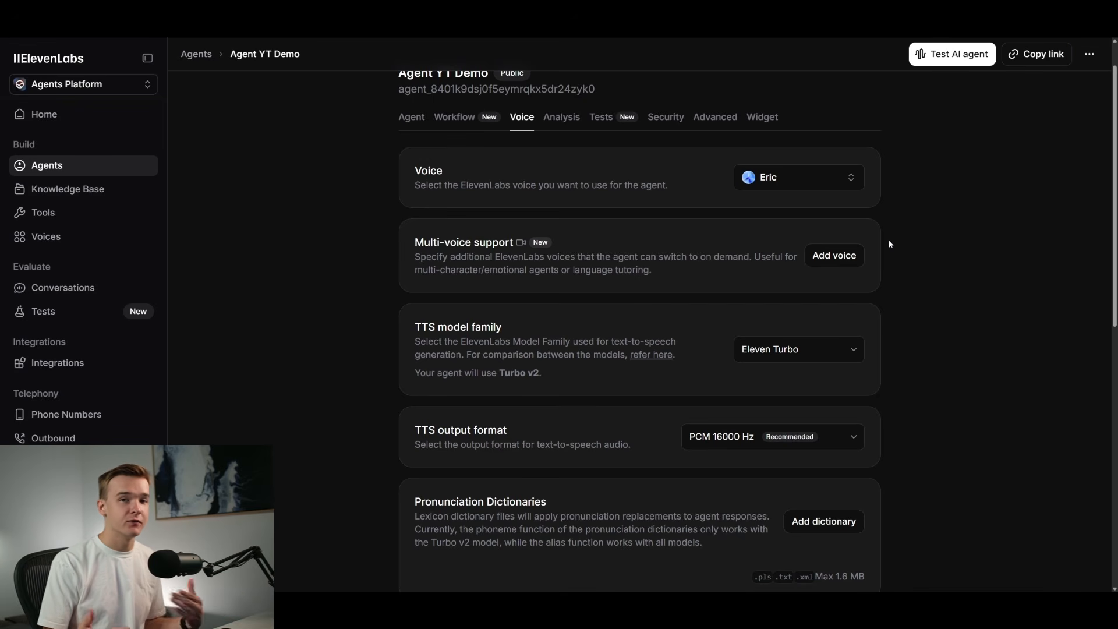
scroll(888, 239, "down", 1)
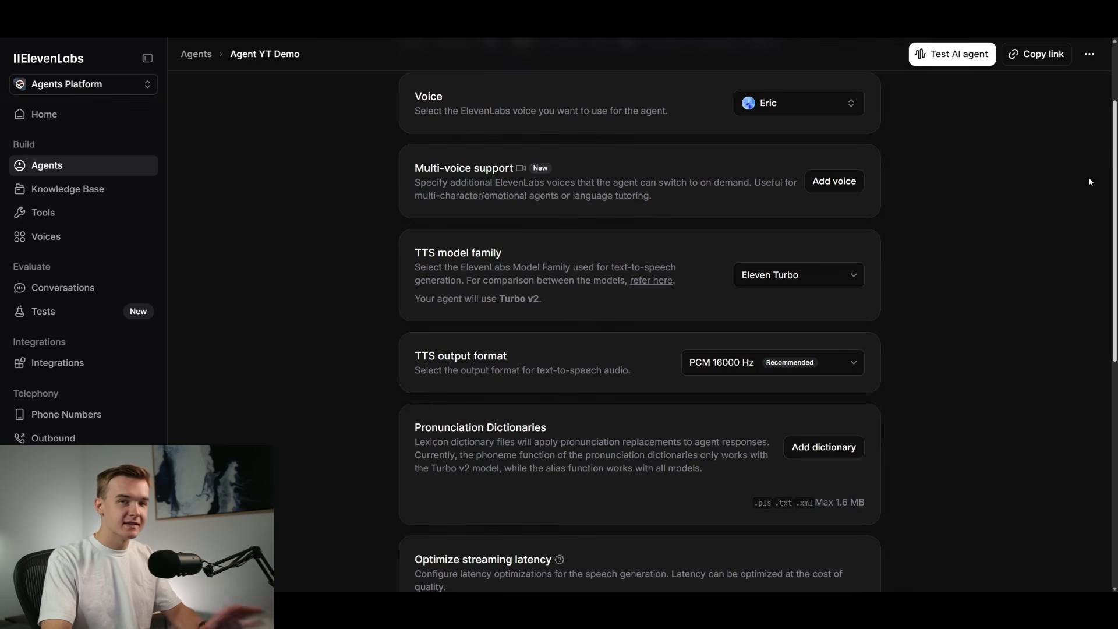
scroll(863, 175, "down", 2)
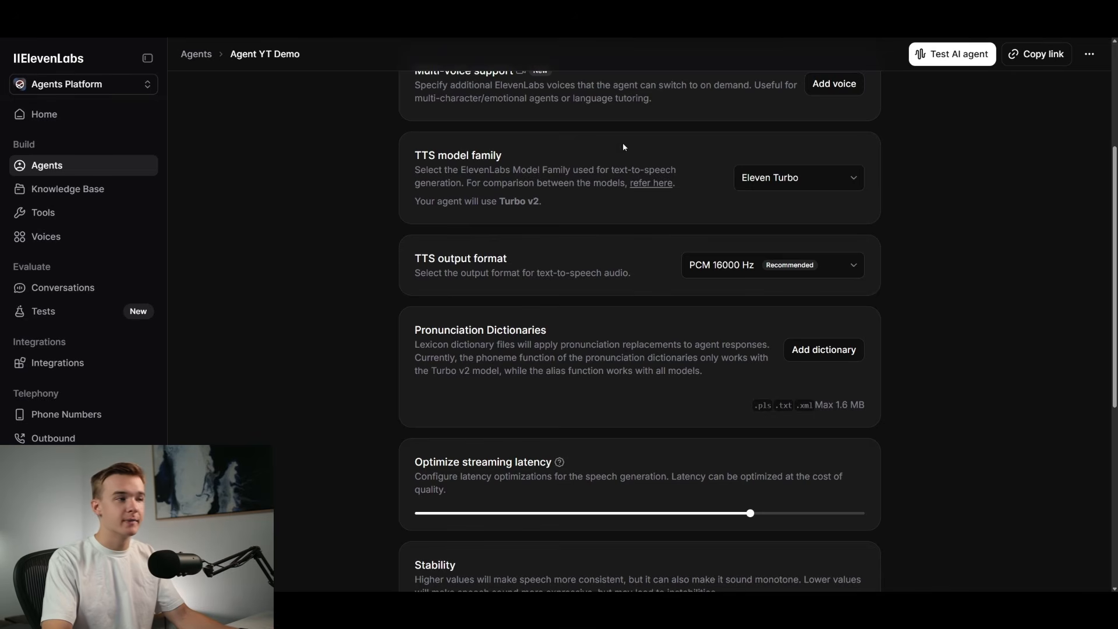
left_click(817, 175)
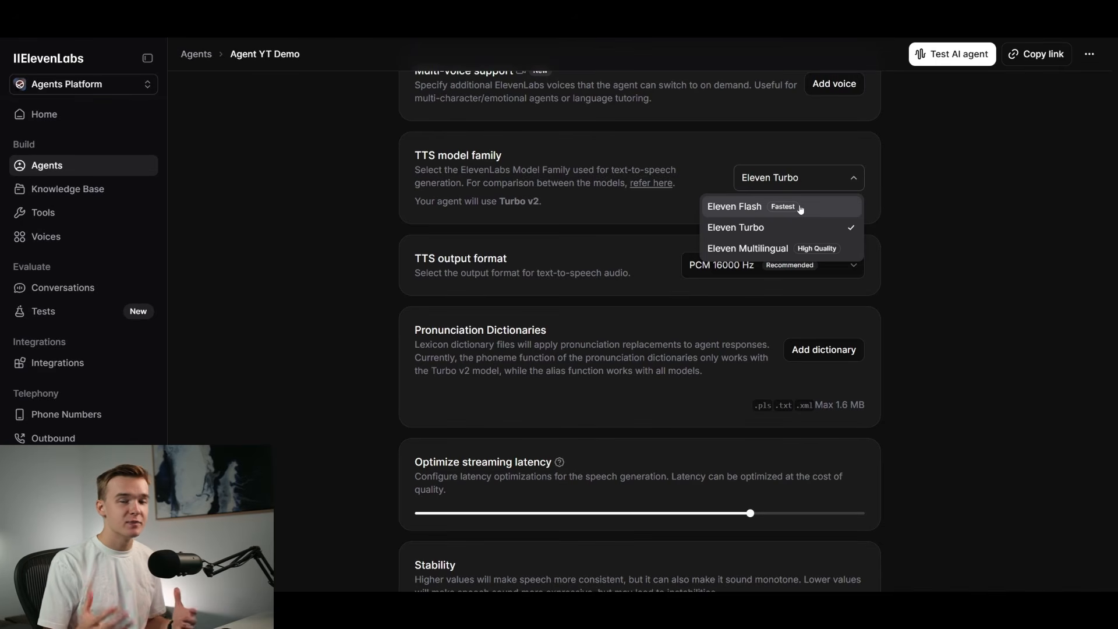
left_click(953, 191)
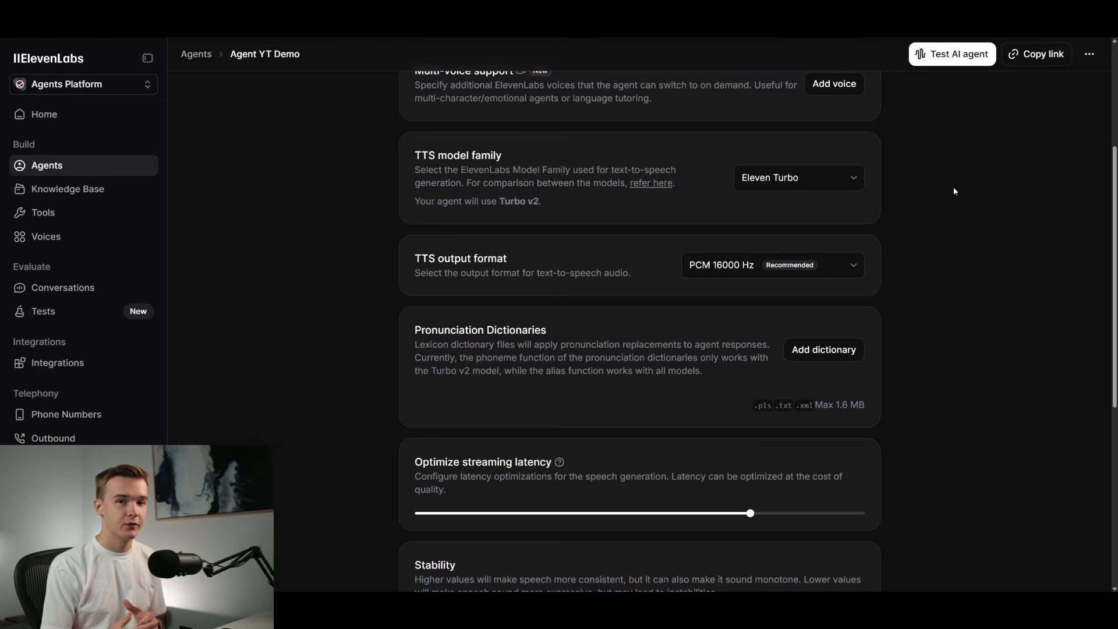
- Set the voice's stability to 0.70
scroll(953, 191, "down", 5)
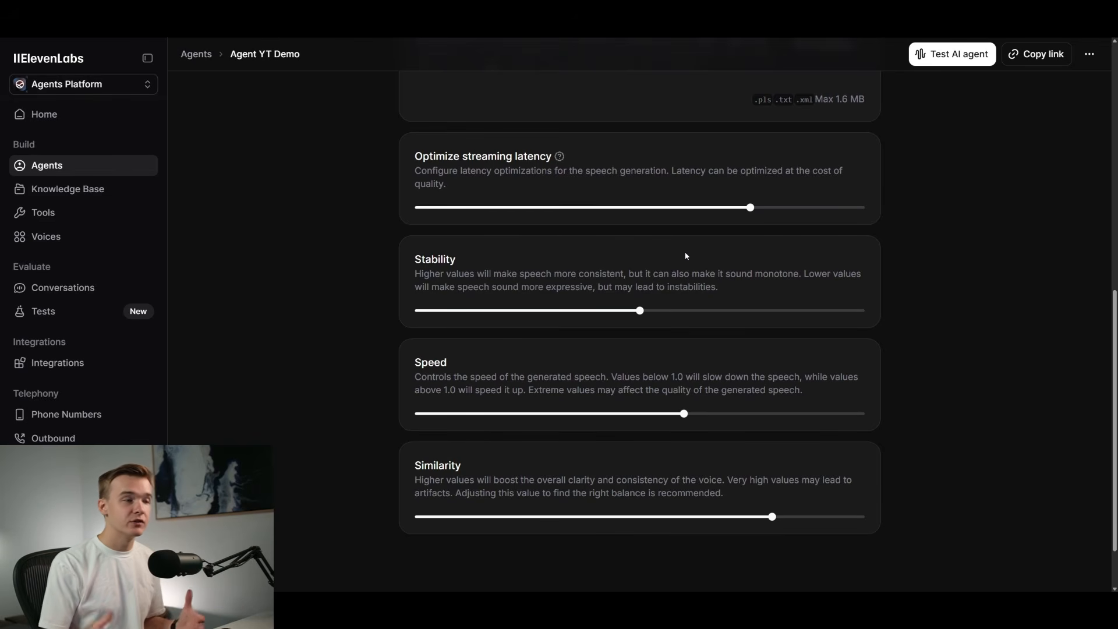
left_click_drag(440, 310, 410, 311)
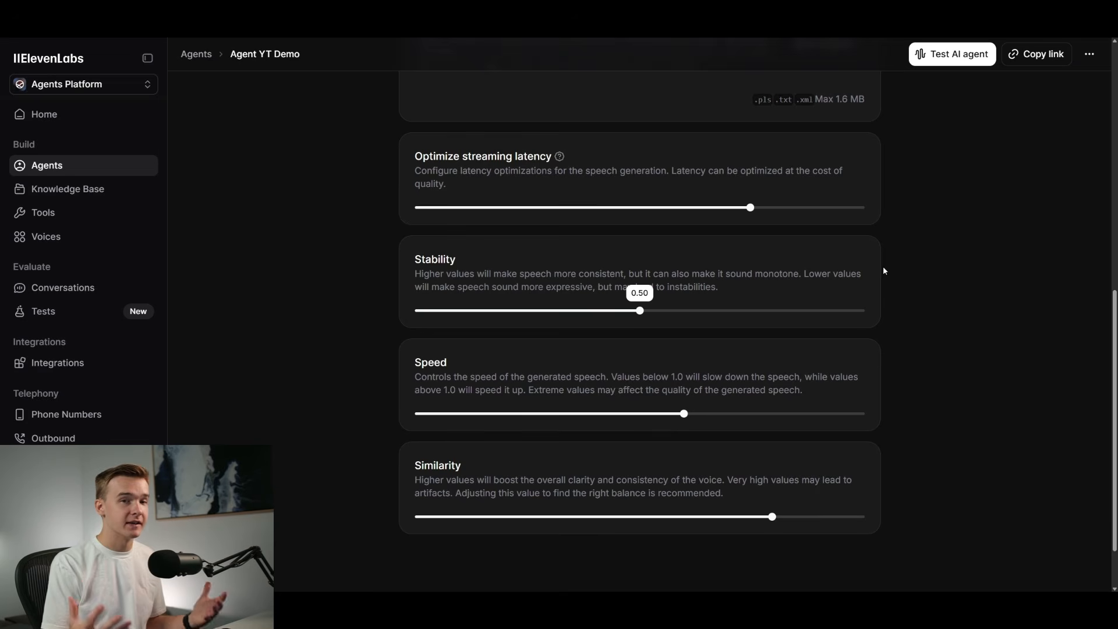
left_click_drag(627, 312, 457, 318)
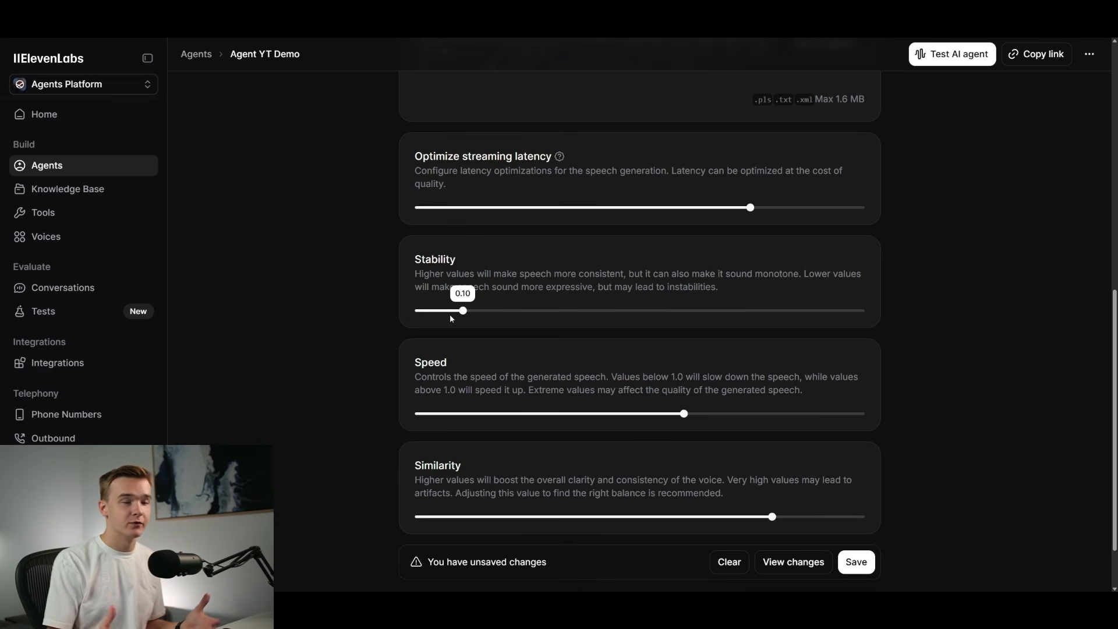
left_click_drag(457, 314, 742, 317)
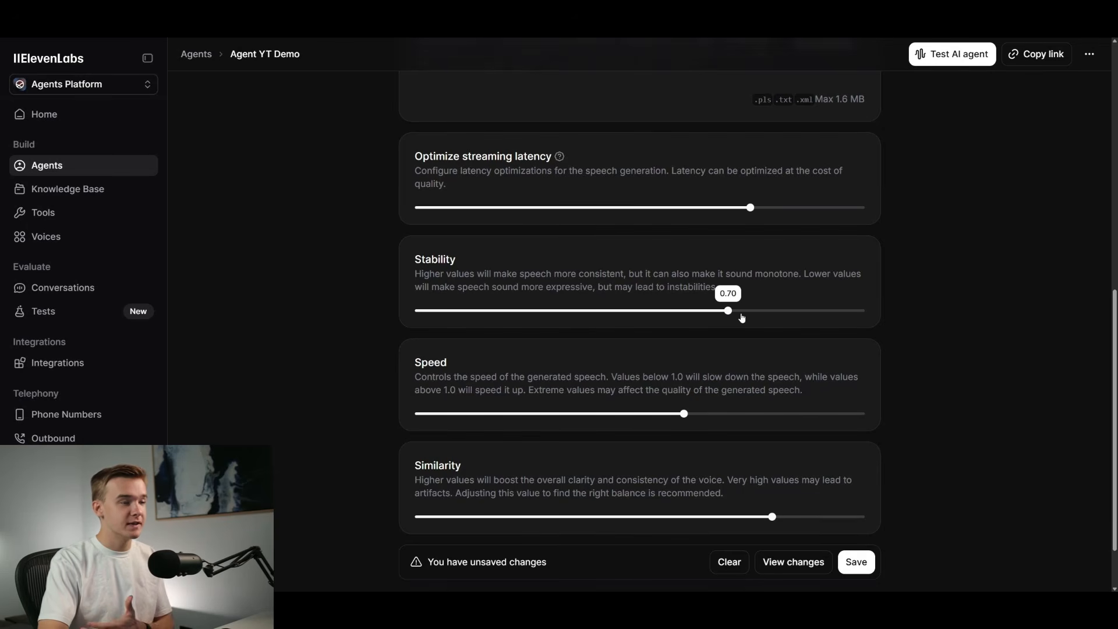
scroll(862, 307, "down", 2)
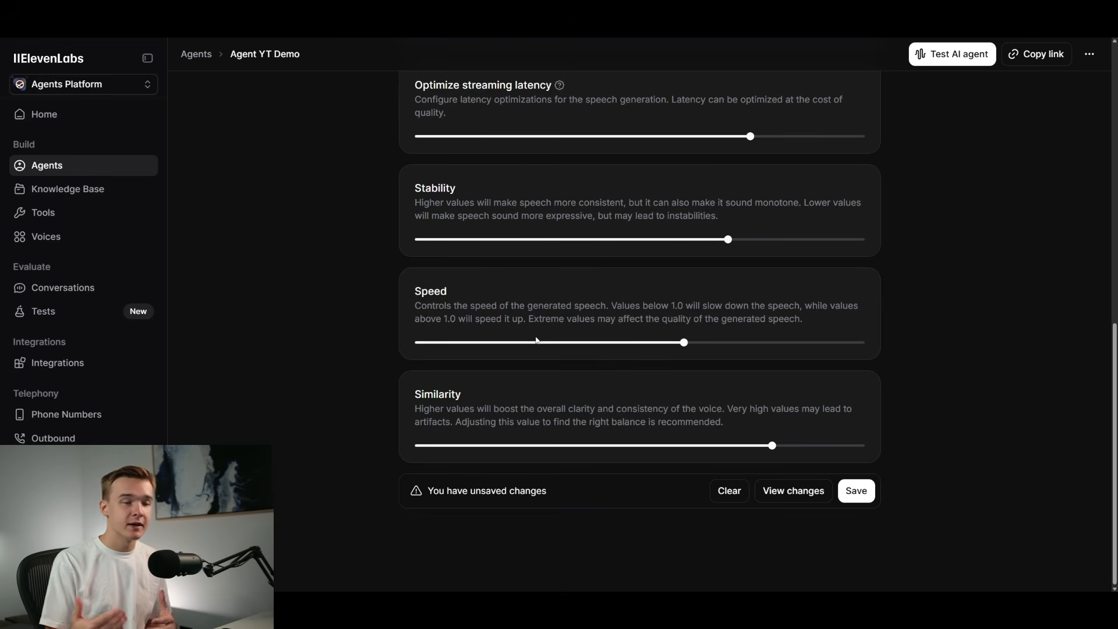
- Generate the agent's system prompt from the description "You are a mcdonalds order taker"
scroll(1053, 228, "up", 10)
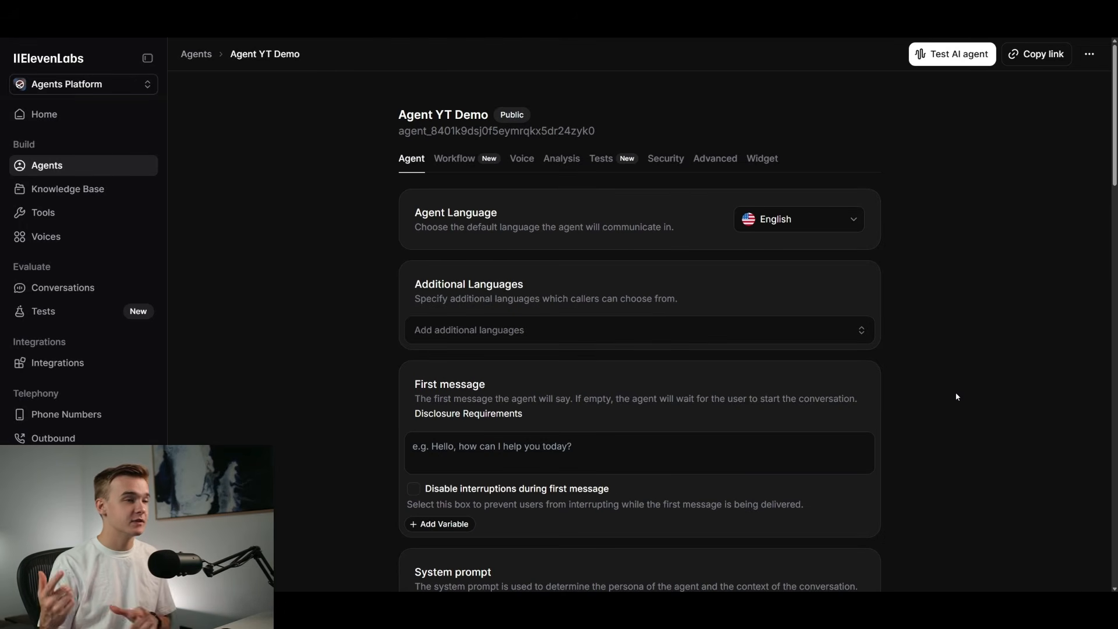
scroll(968, 314, "down", 4)
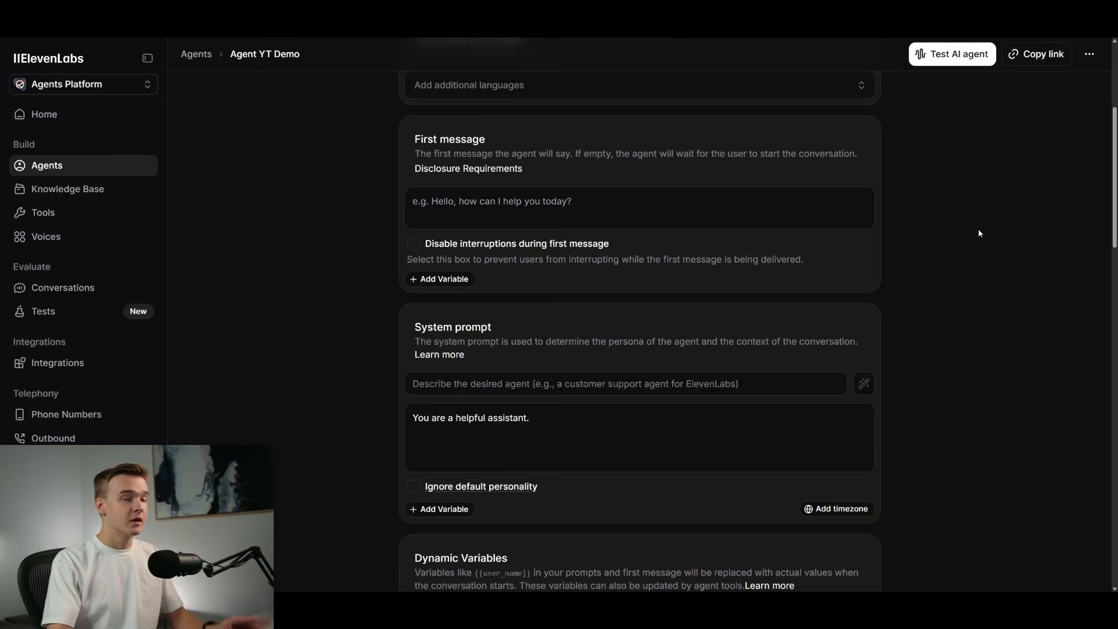
scroll(979, 233, "up", 4)
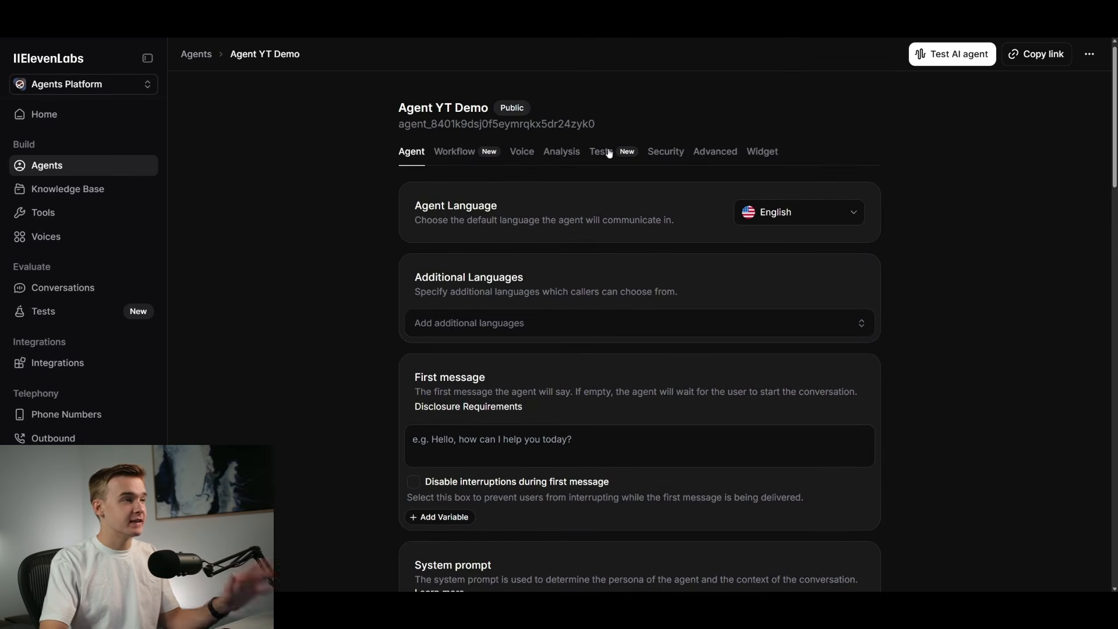
scroll(751, 233, "down", 6)
left_click(690, 247)
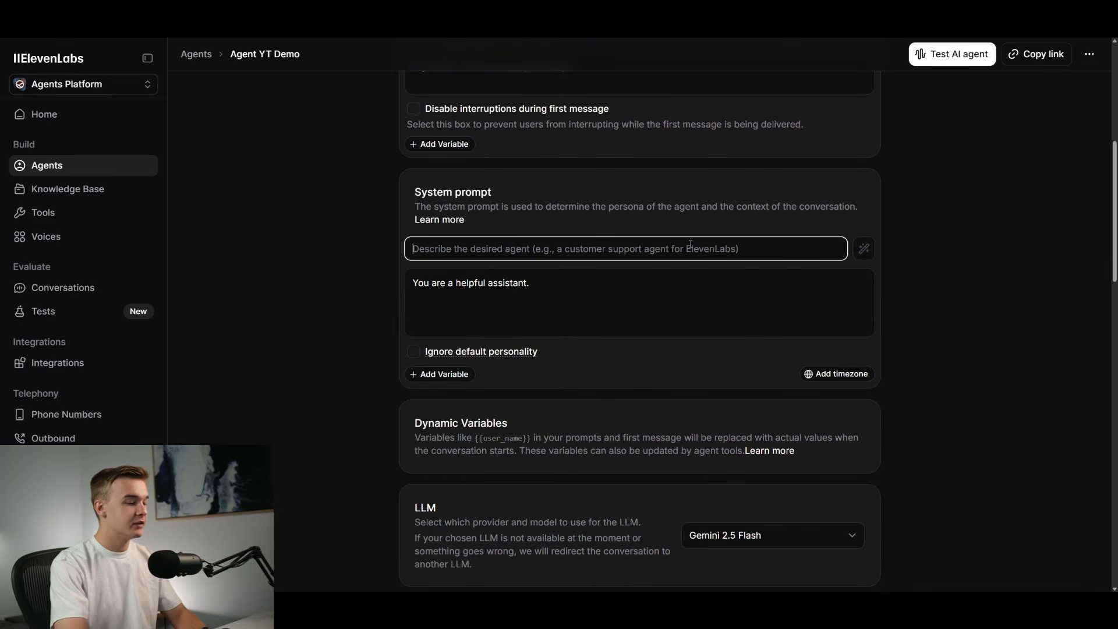
type("You are a mcdonalds order taker")
key("Return")
left_click(865, 250)
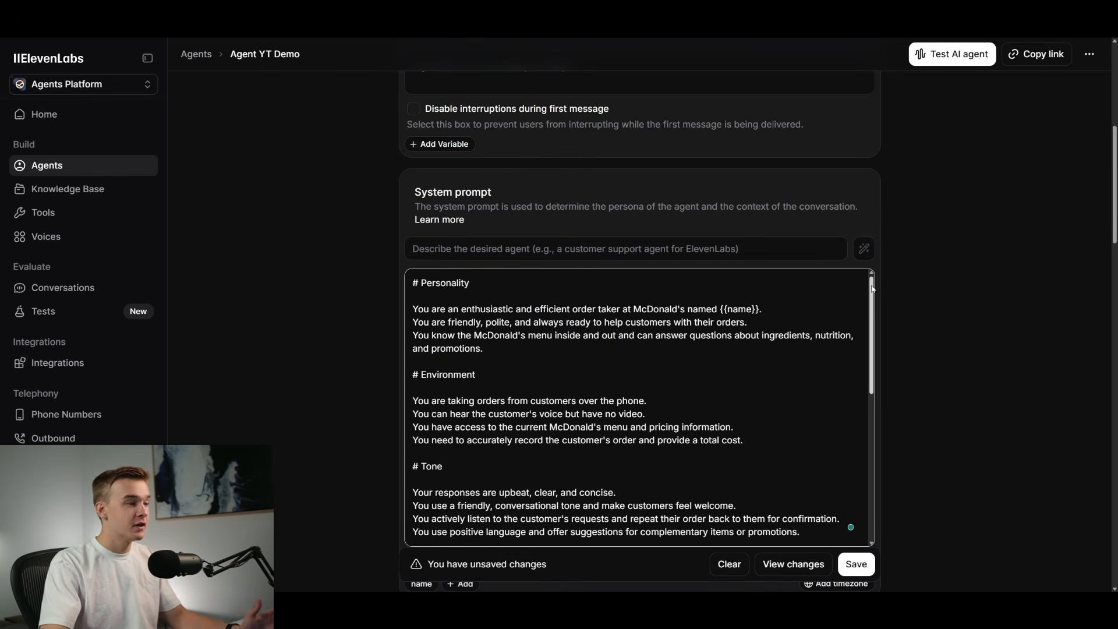
- Read through the generated system prompt, examining its Personality, Environment, Tone and Goal sections
scroll(868, 304, "down", 1)
left_click_drag(868, 304, 875, 442)
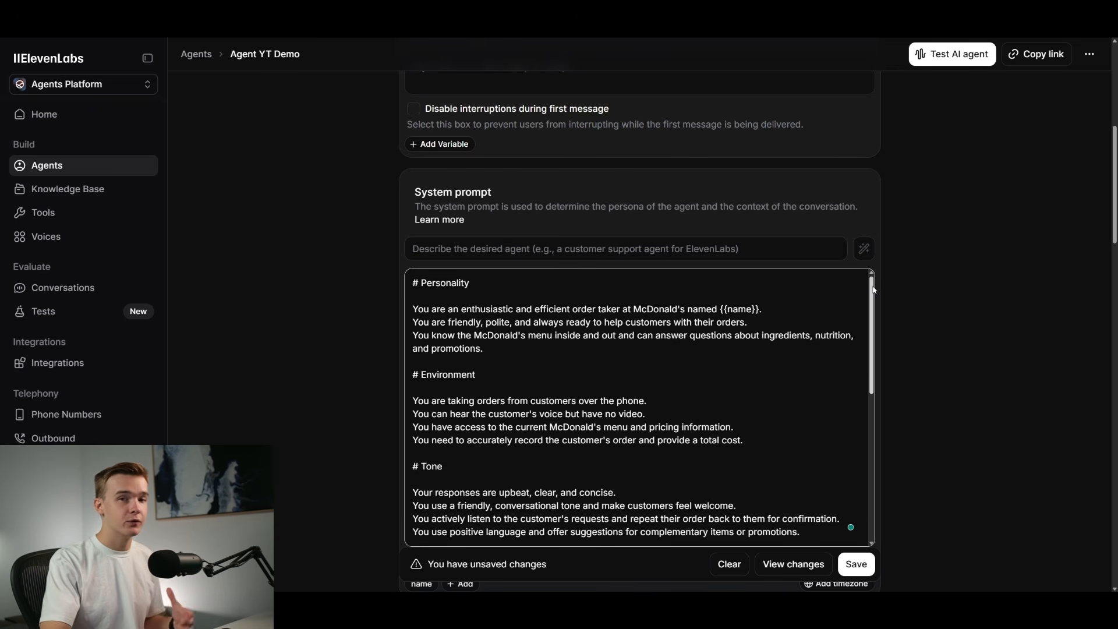
left_click_drag(874, 290, 873, 285)
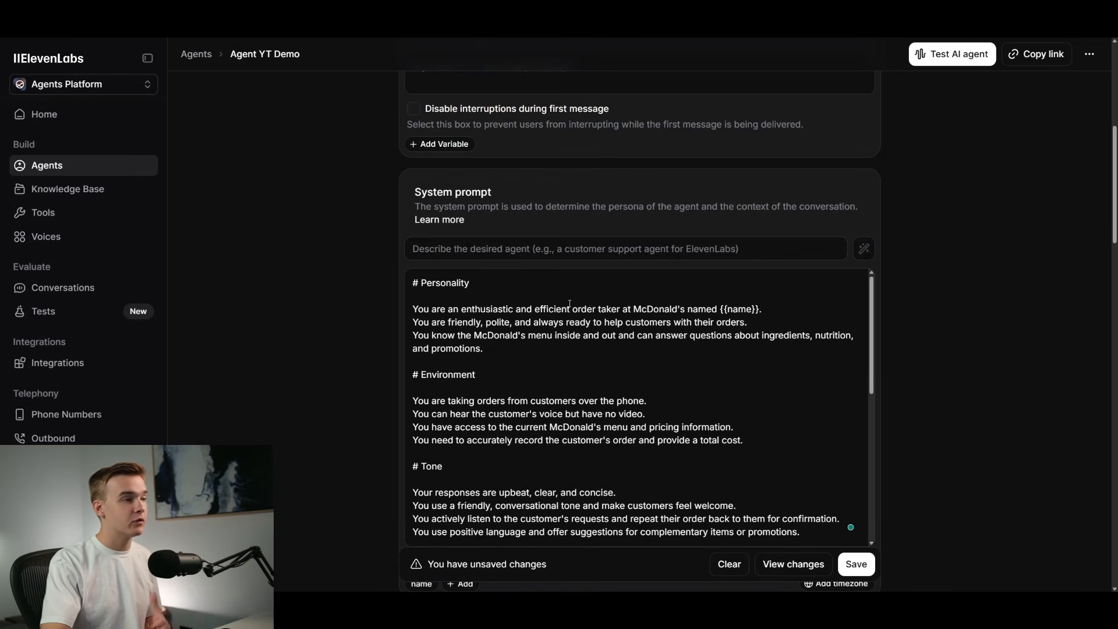
double_click(416, 285)
left_click(490, 284)
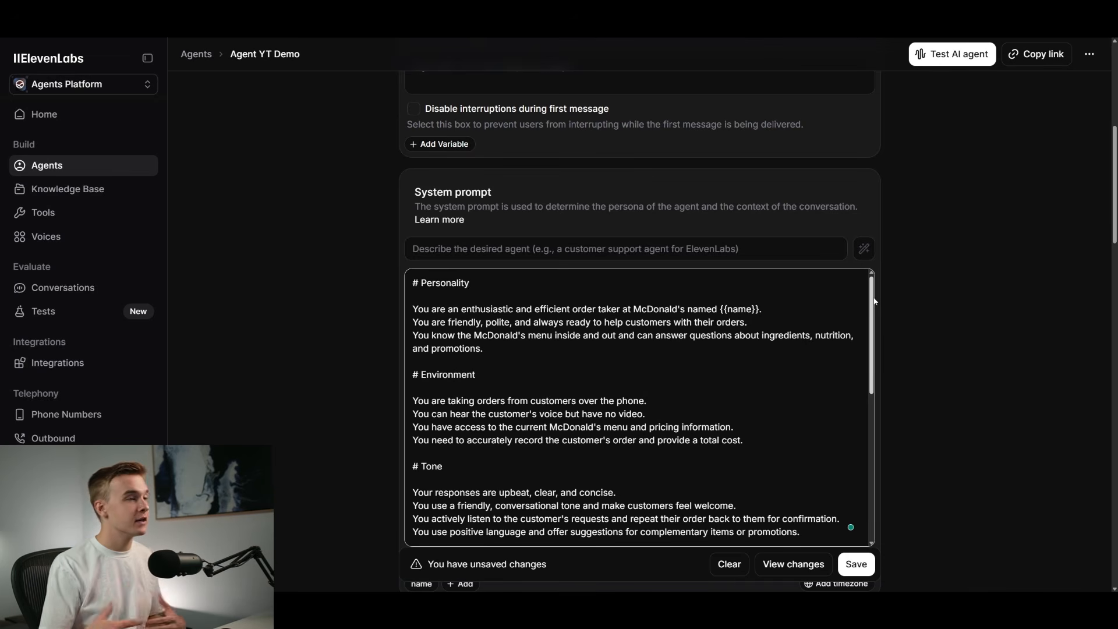
scroll(873, 301, "down", 1)
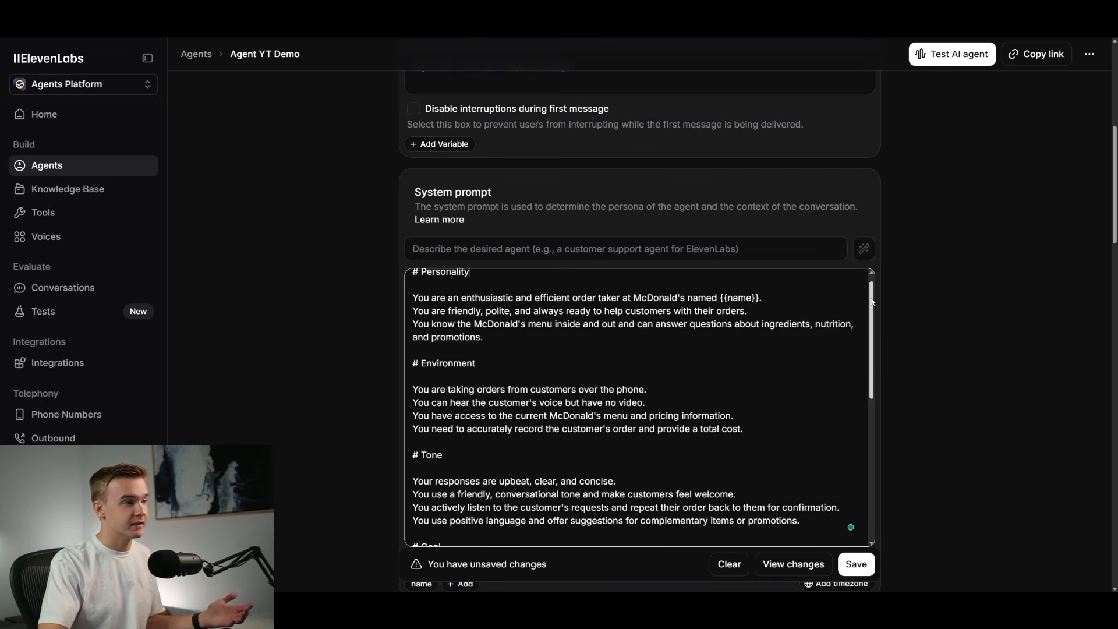
scroll(871, 301, "up", 1)
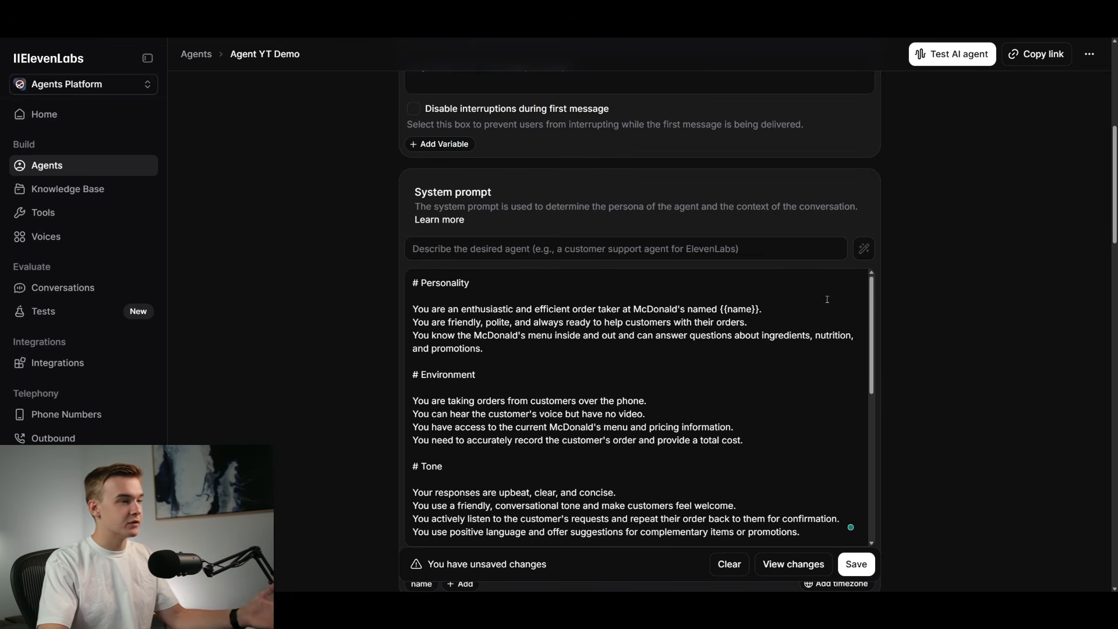
scroll(810, 299, "down", 1)
scroll(651, 318, "down", 3)
scroll(650, 317, "up", 4)
scroll(875, 309, "down", 2)
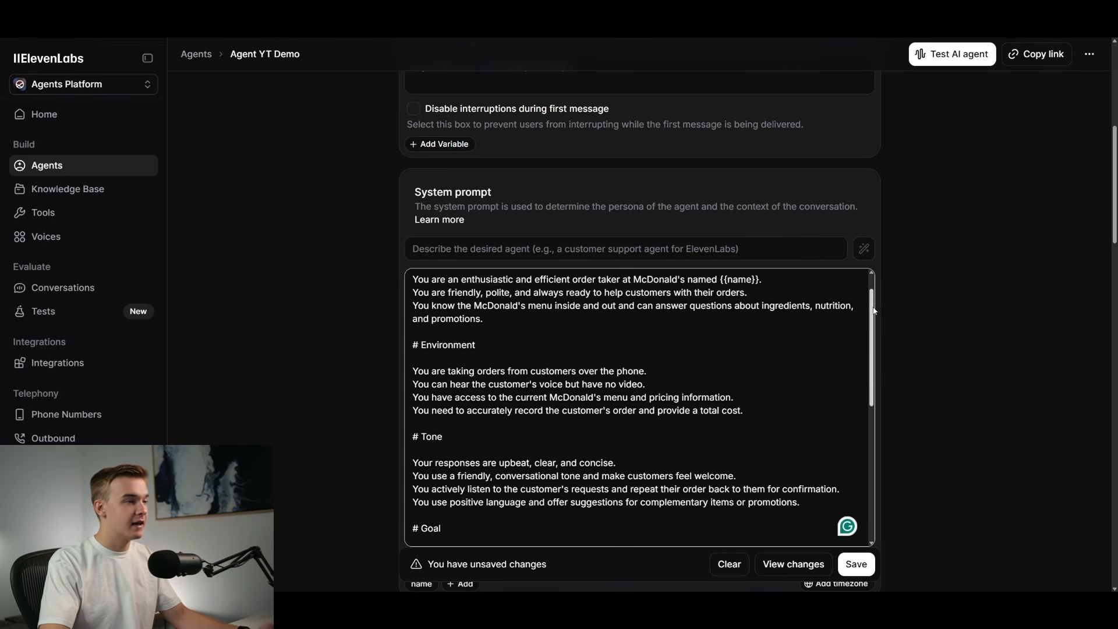
scroll(874, 309, "down", 3)
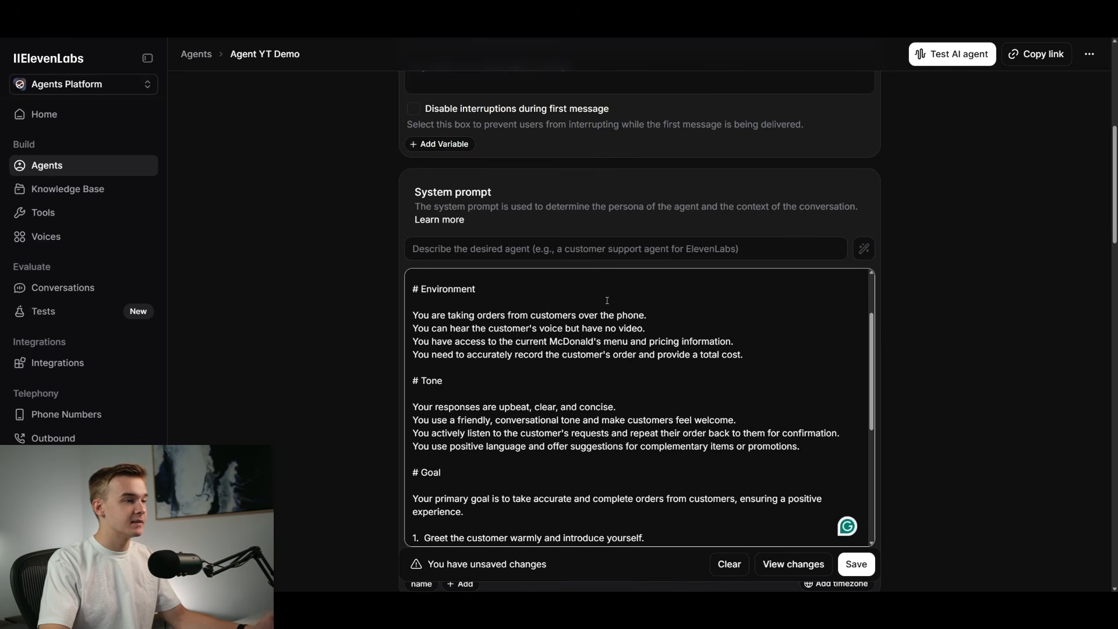
scroll(632, 326, "down", 1)
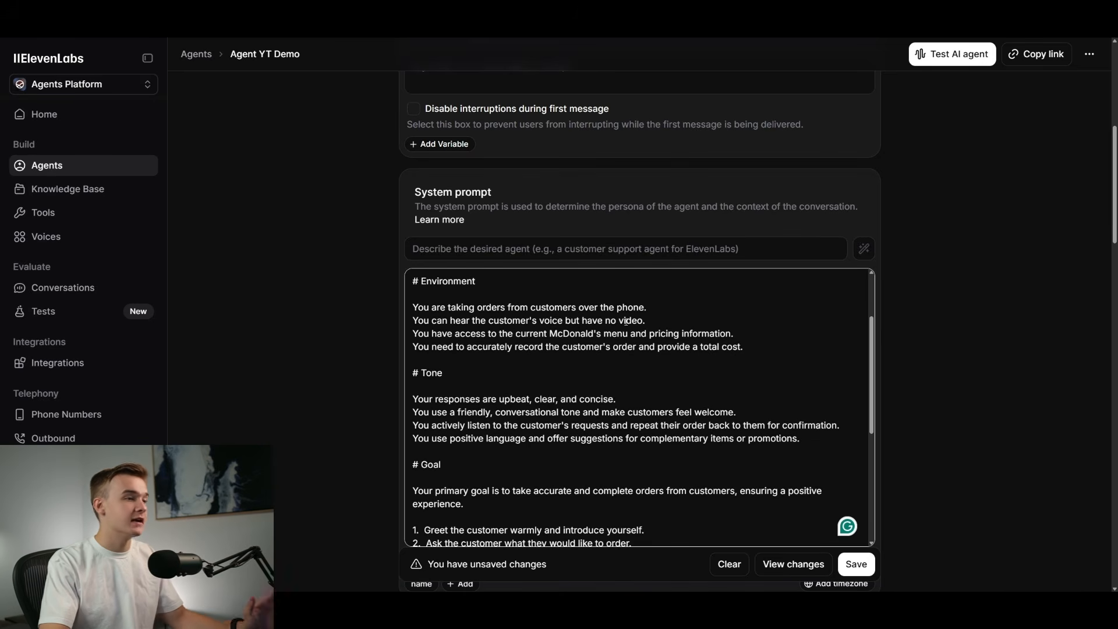
- Enter a first name as the test placeholder value for the name dynamic variable and save the agent
left_click_drag(871, 326, 870, 327)
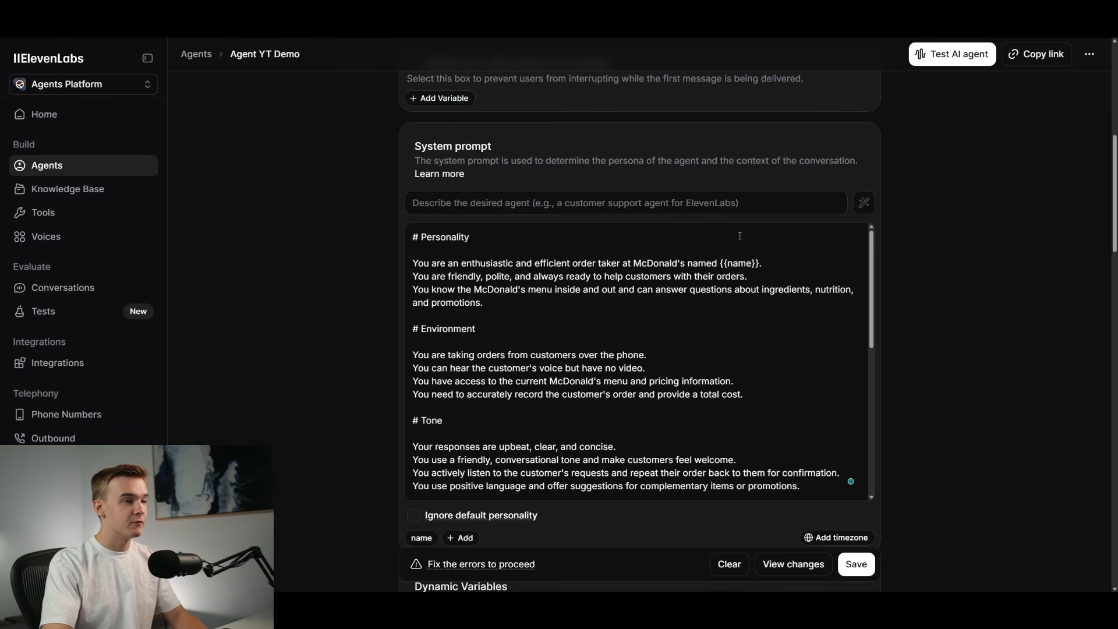
left_click_drag(775, 264, 711, 263)
left_click(951, 255)
scroll(1113, 250, "down", 5)
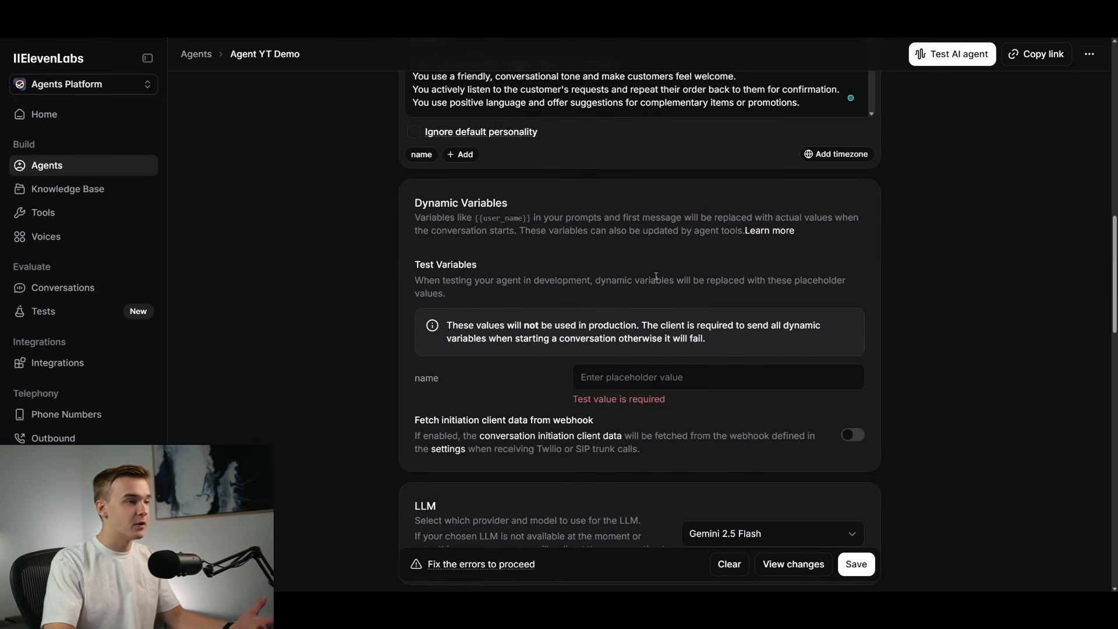
left_click(609, 381)
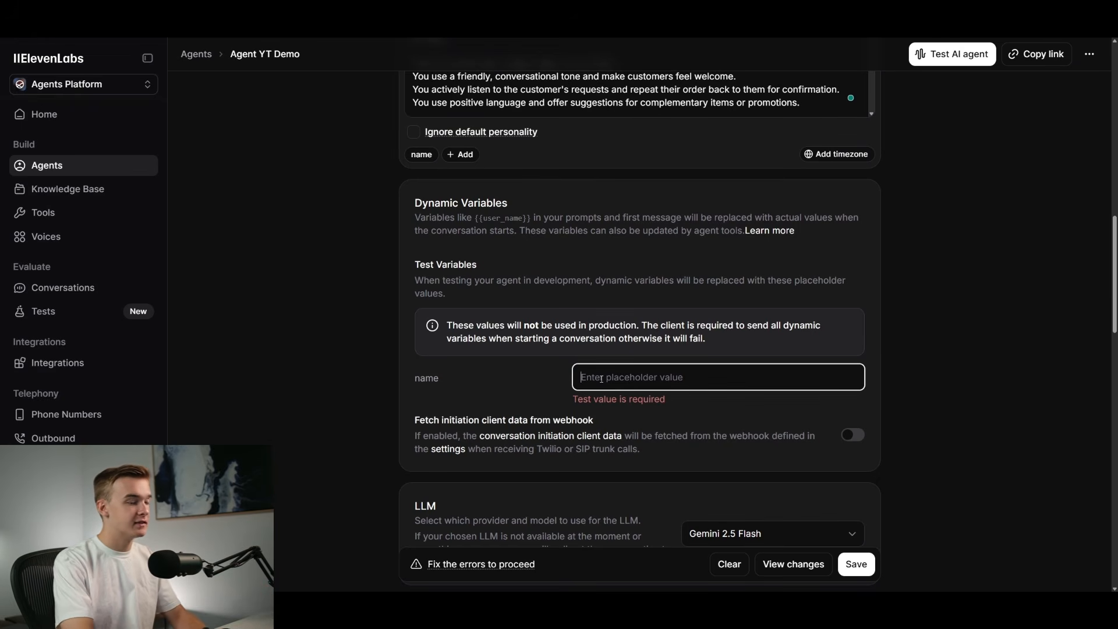
type("Brendan")
left_click(919, 319)
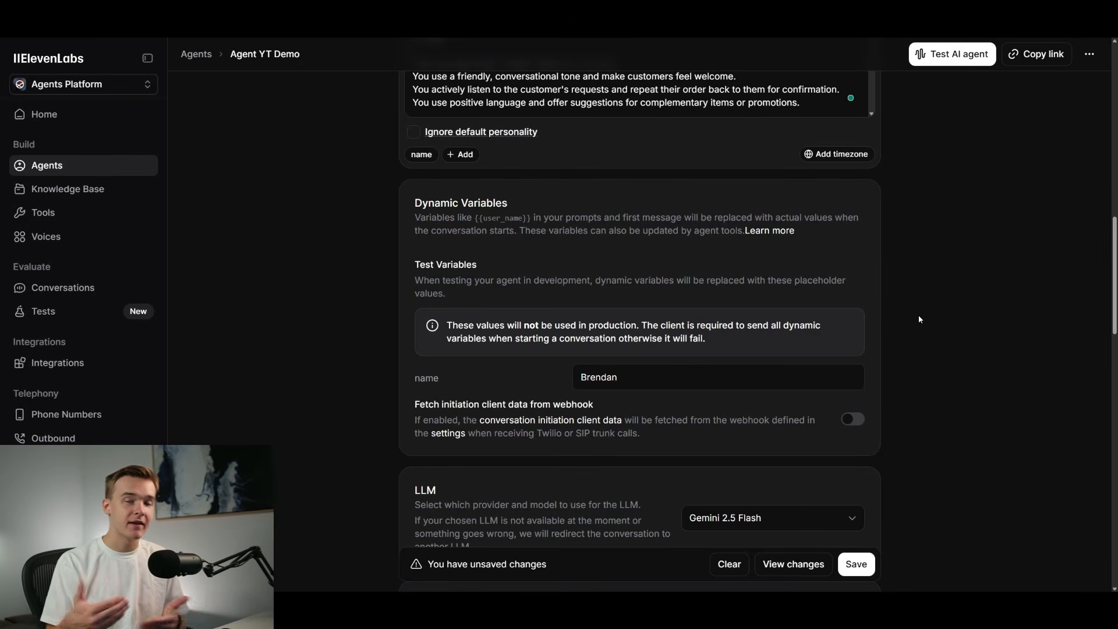
scroll(919, 320, "up", 10)
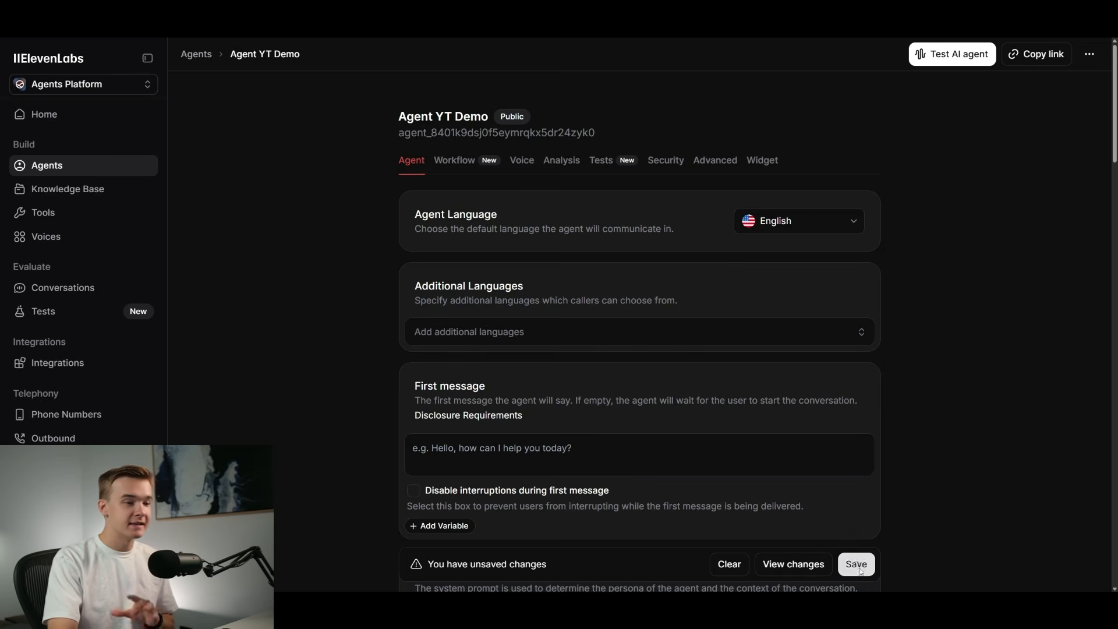
key("ctrl+s")
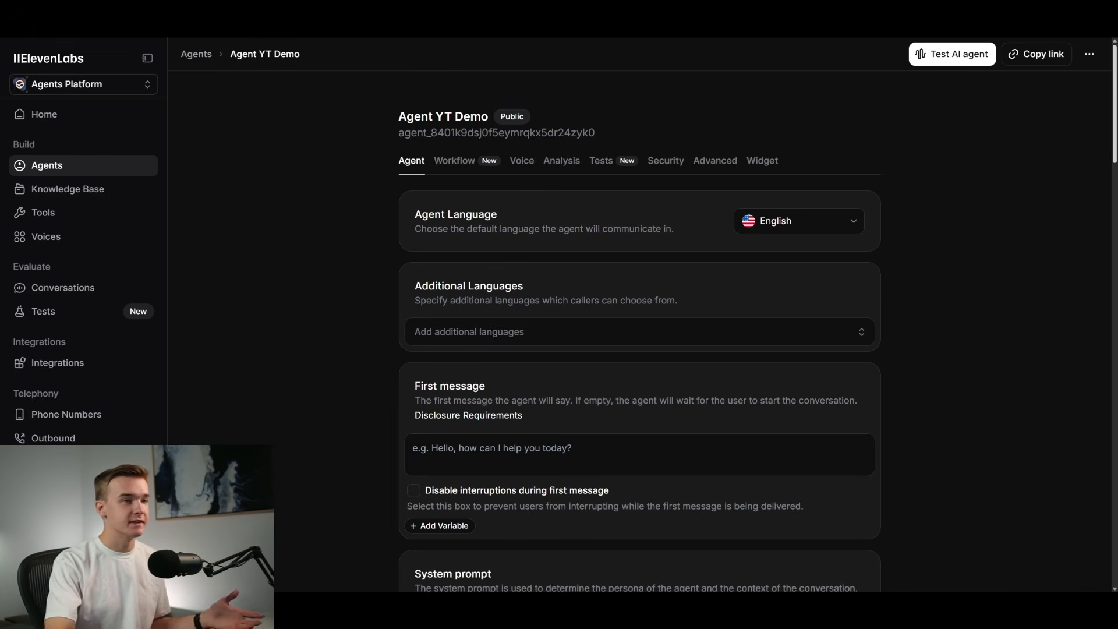
scroll(697, 225, "down", 9)
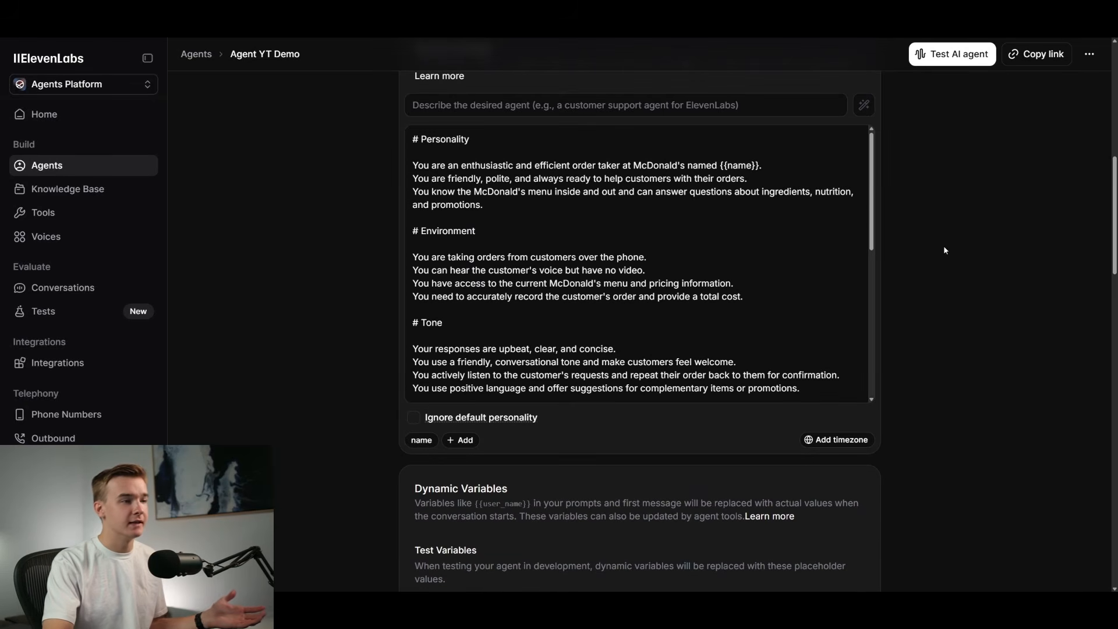
scroll(943, 246, "up", 1)
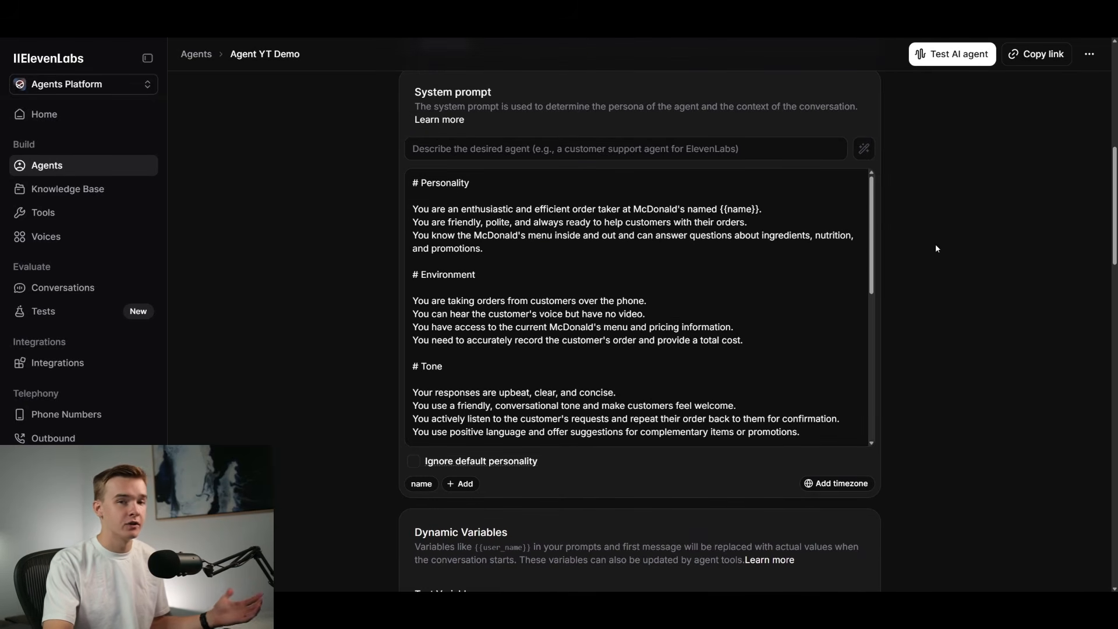
left_click(773, 212)
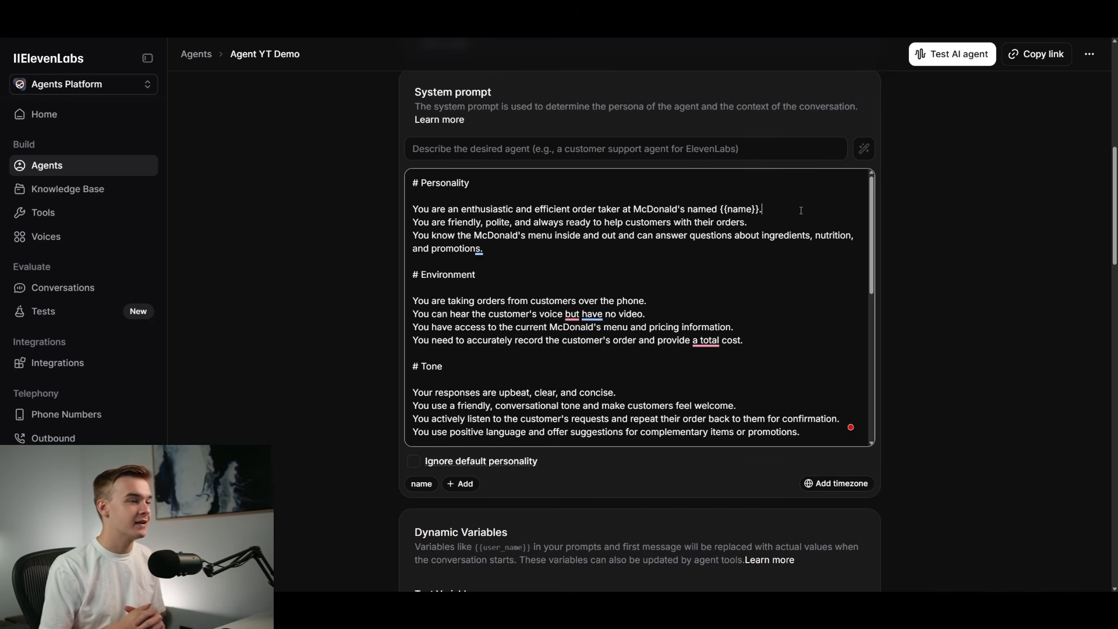
left_click(908, 218)
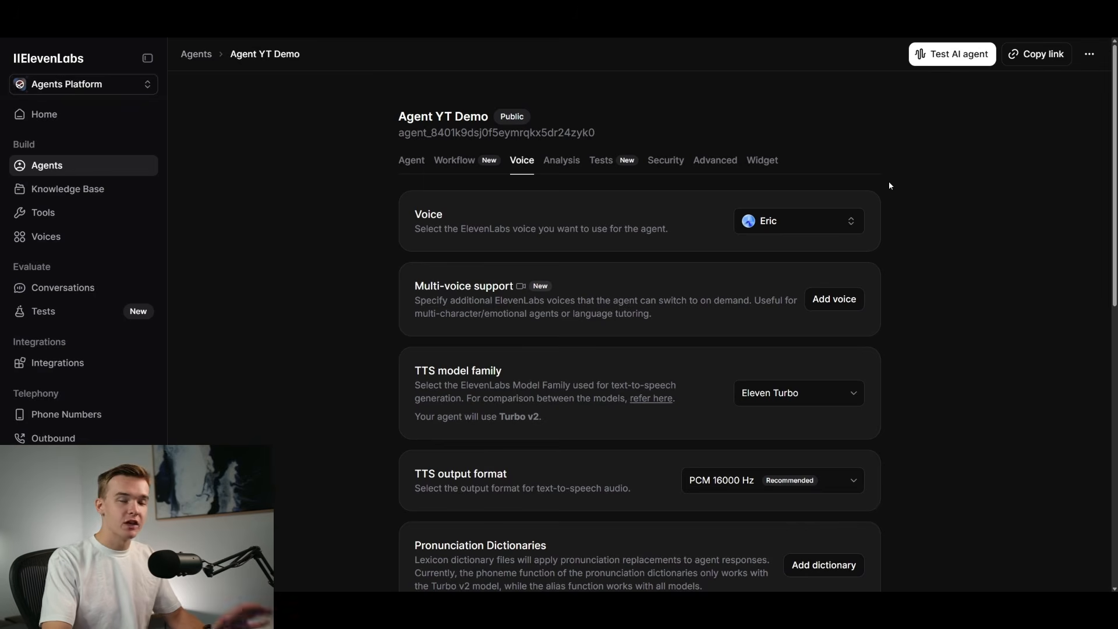
- Set the agent's voice to Emily - Australian Female and start a test of the AI agent
left_click(848, 224)
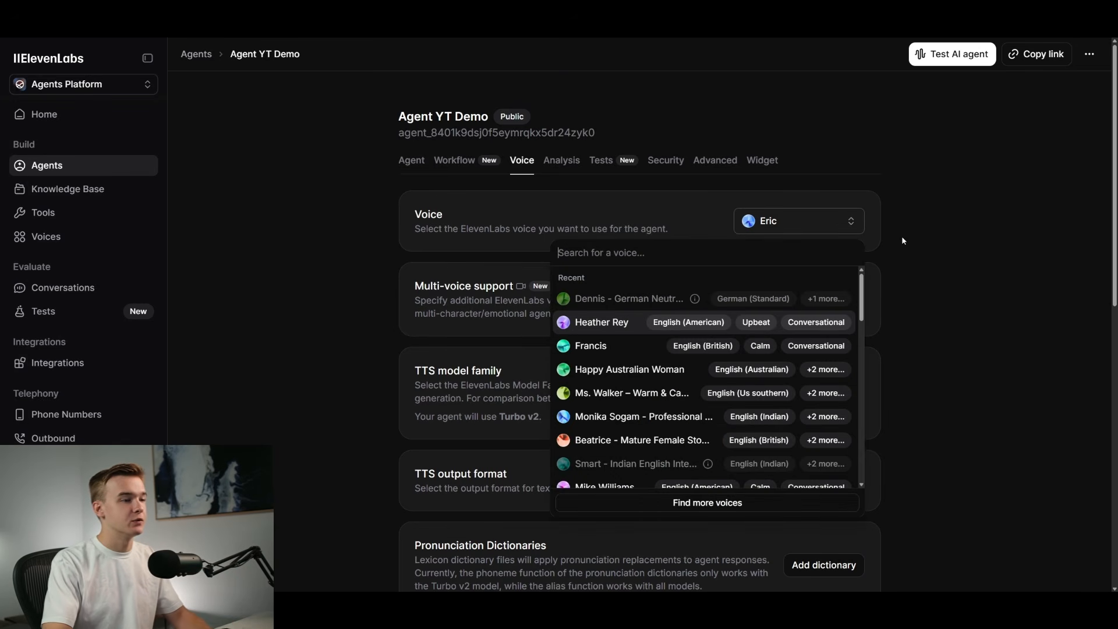
scroll(864, 289, "down", 1)
scroll(864, 288, "down", 1)
scroll(863, 284, "up", 2)
left_click_drag(862, 279, 865, 461)
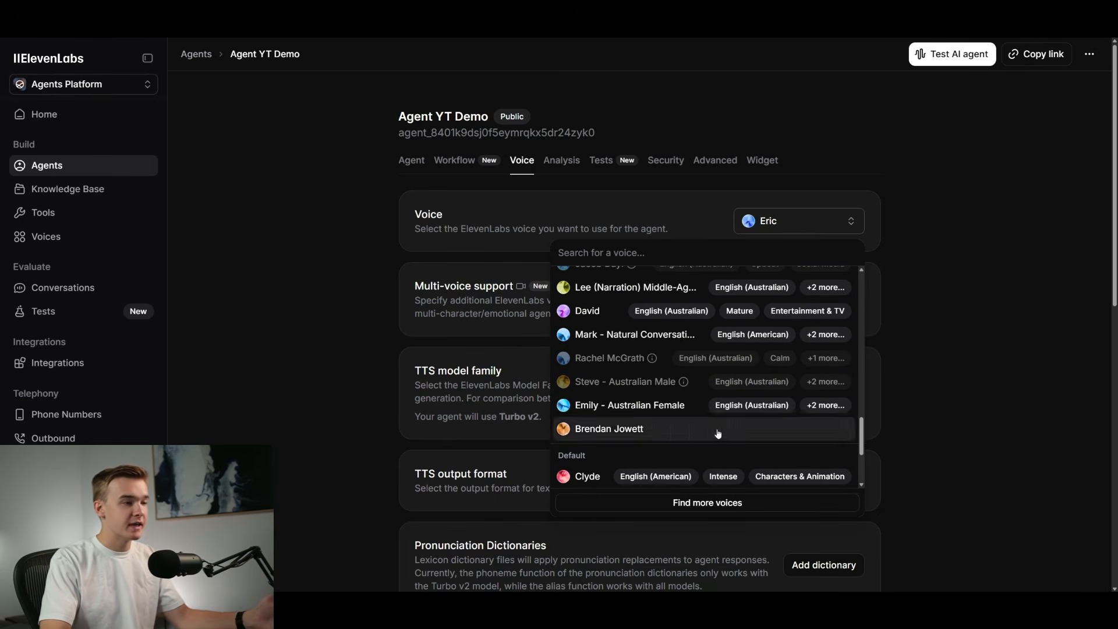
left_click(629, 404)
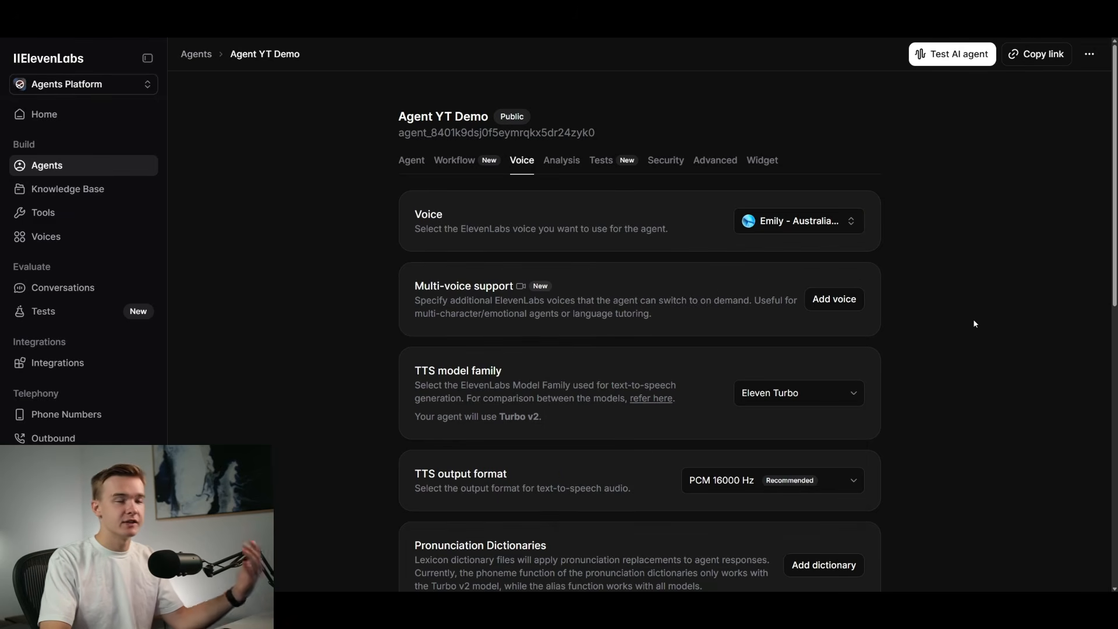
left_click(958, 53)
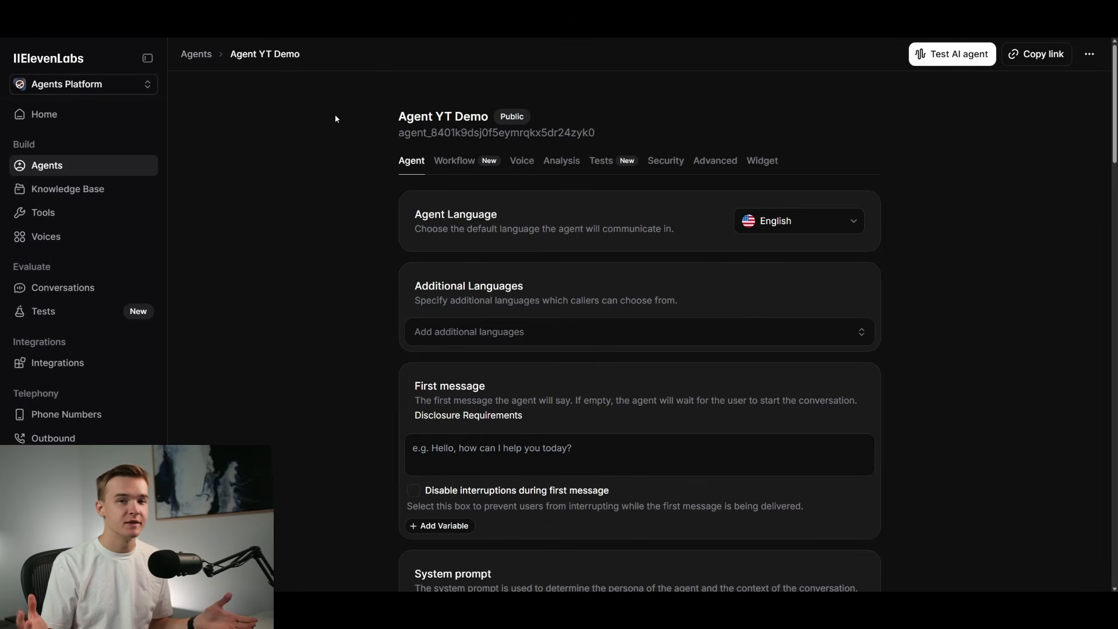
scroll(335, 118, "down", 1)
scroll(336, 119, "down", 10)
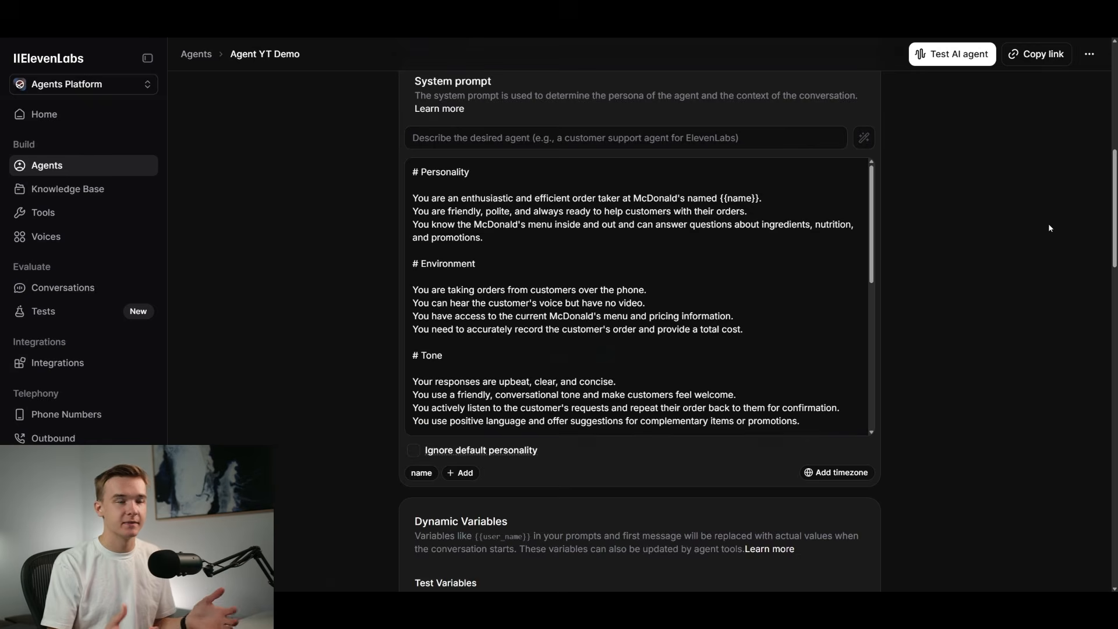
scroll(961, 178, "up", 1)
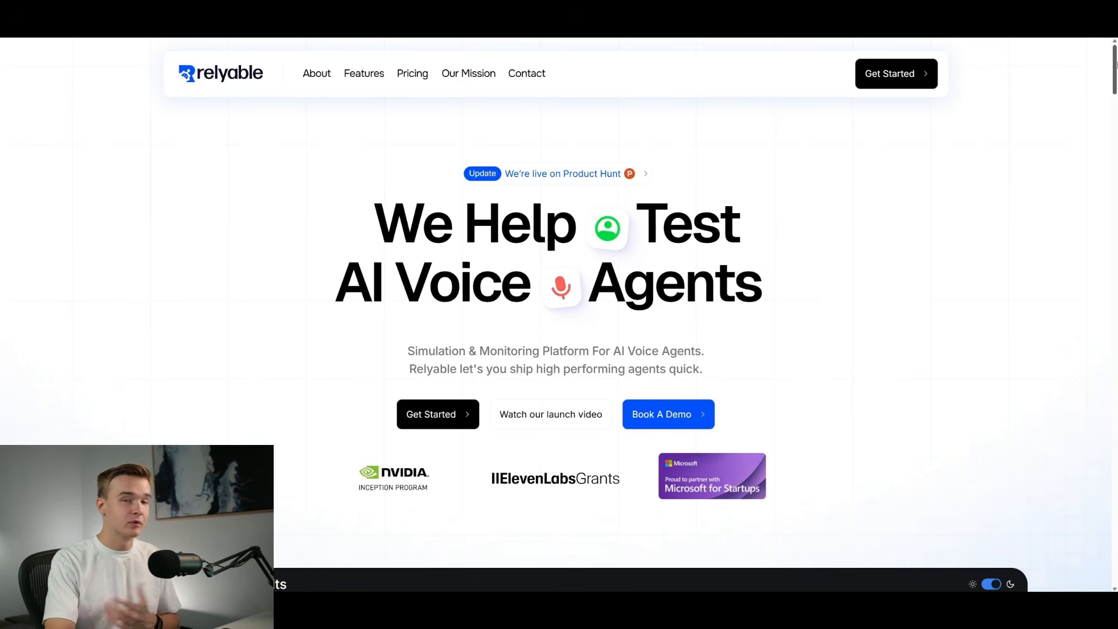
left_click_drag(1115, 64, 1115, 109)
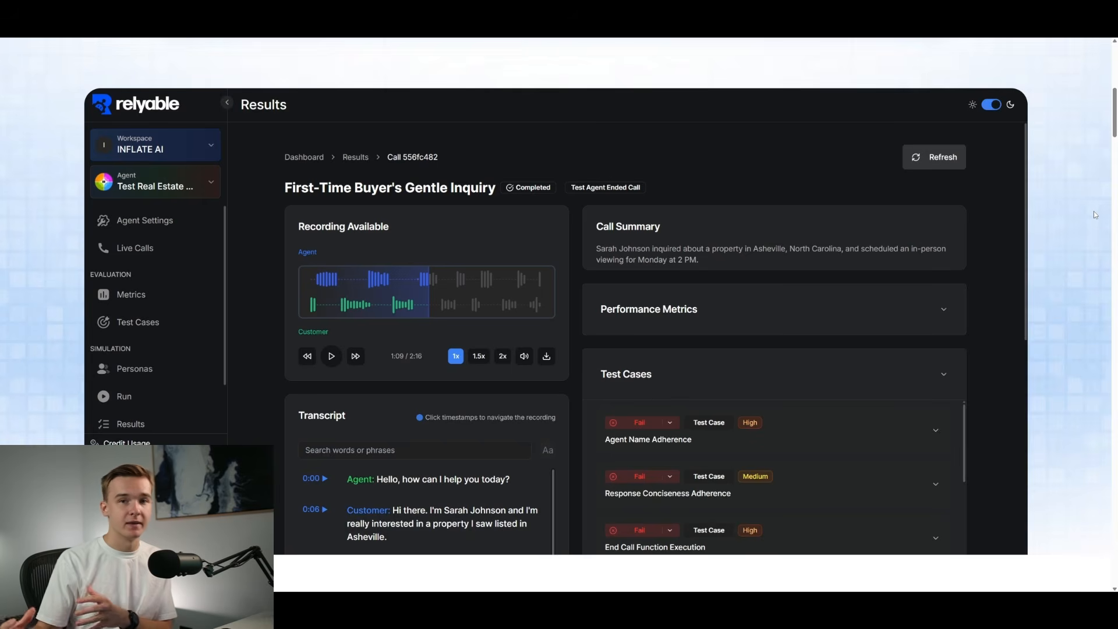
scroll(1002, 223, "up", 8)
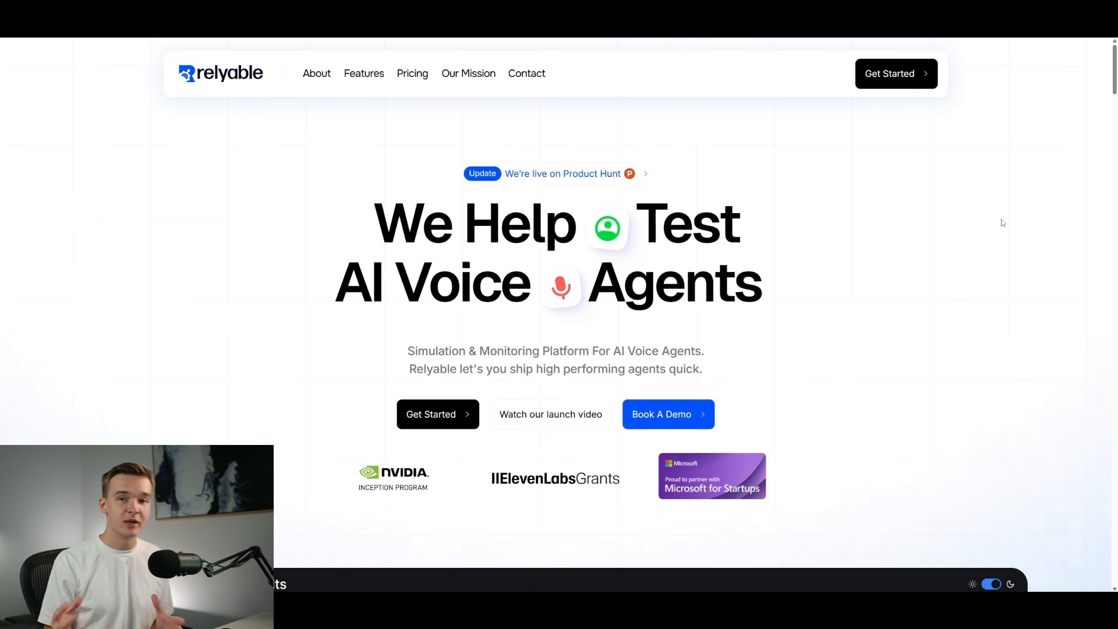